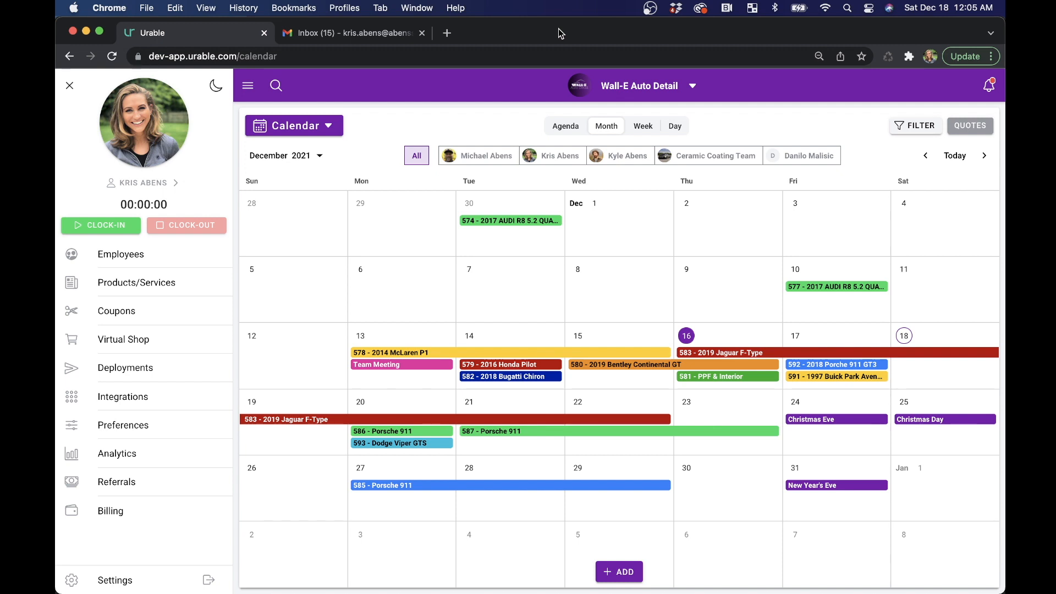
- Open the products and services list and review the Ceramic Coating packages with their prices per vehicle type
click(145, 280)
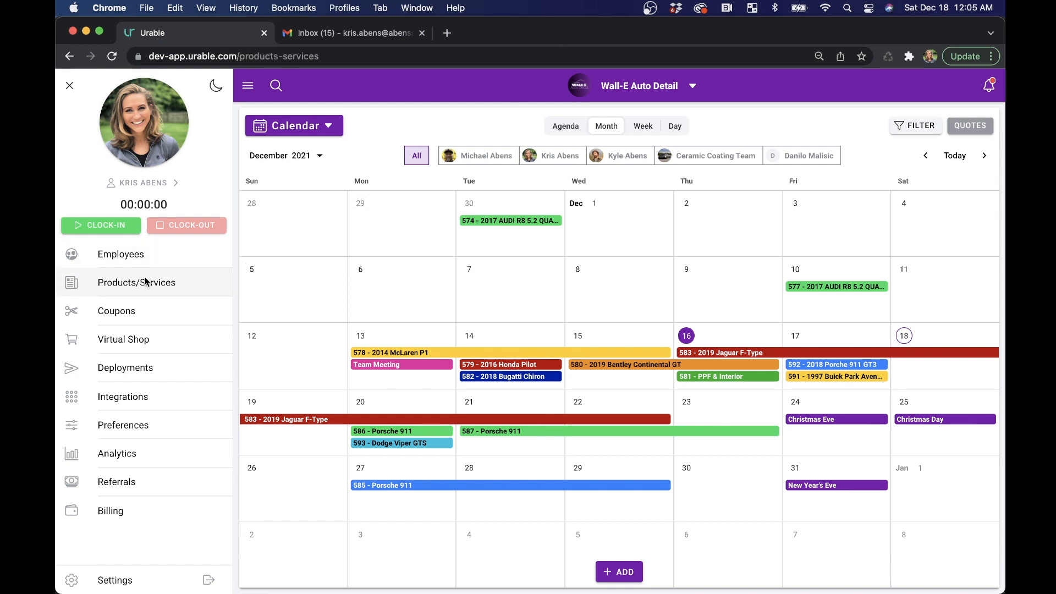
click(204, 212)
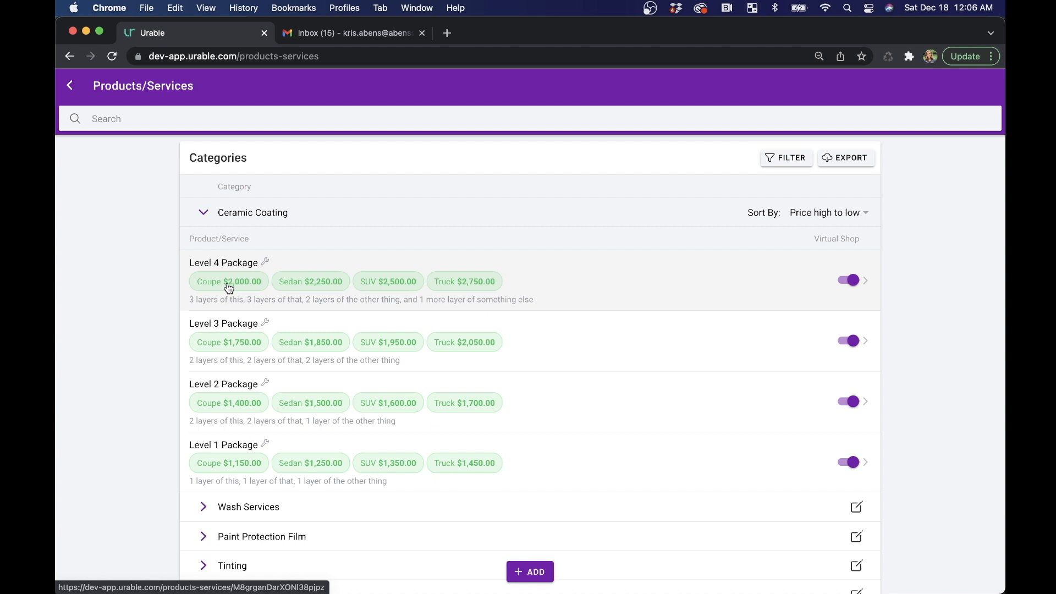
scroll(413, 410, down, 3)
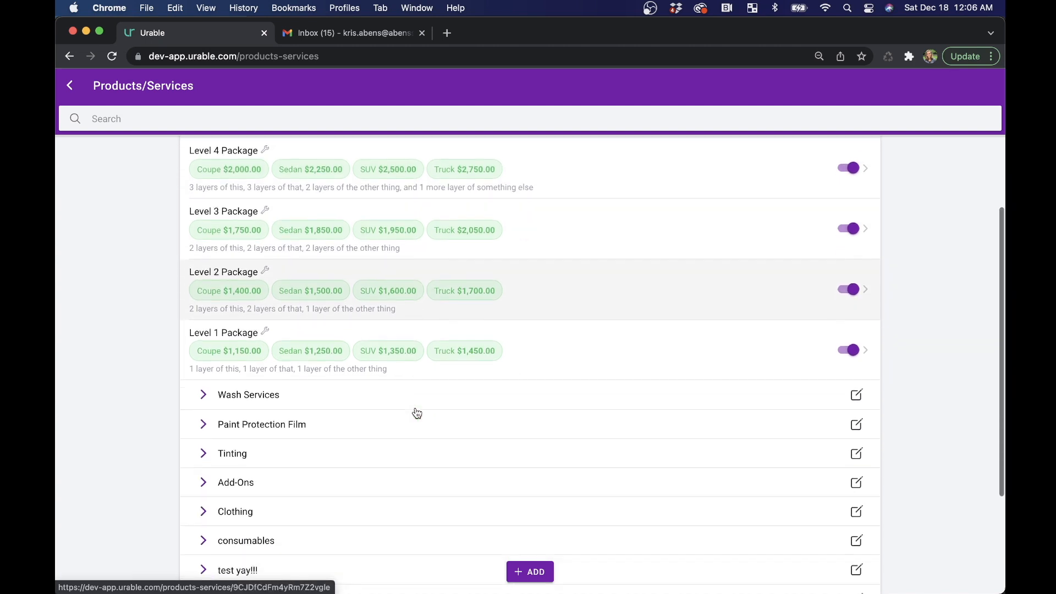
- Edit the Full Front PPF service under Paint Protection Film, adding a second price row and labelling the first price Coupe
click(191, 429)
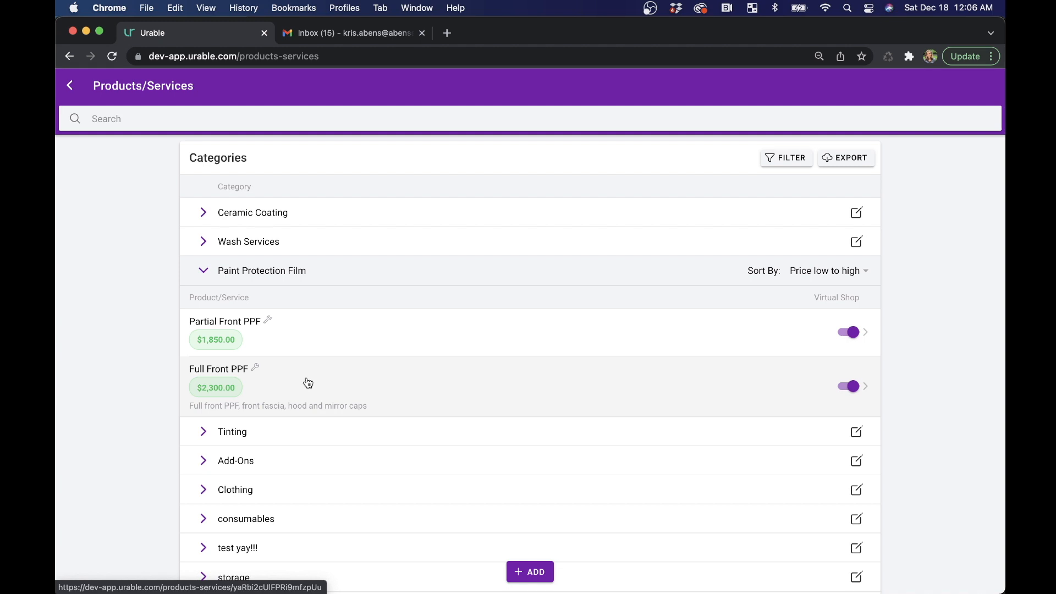
click(270, 383)
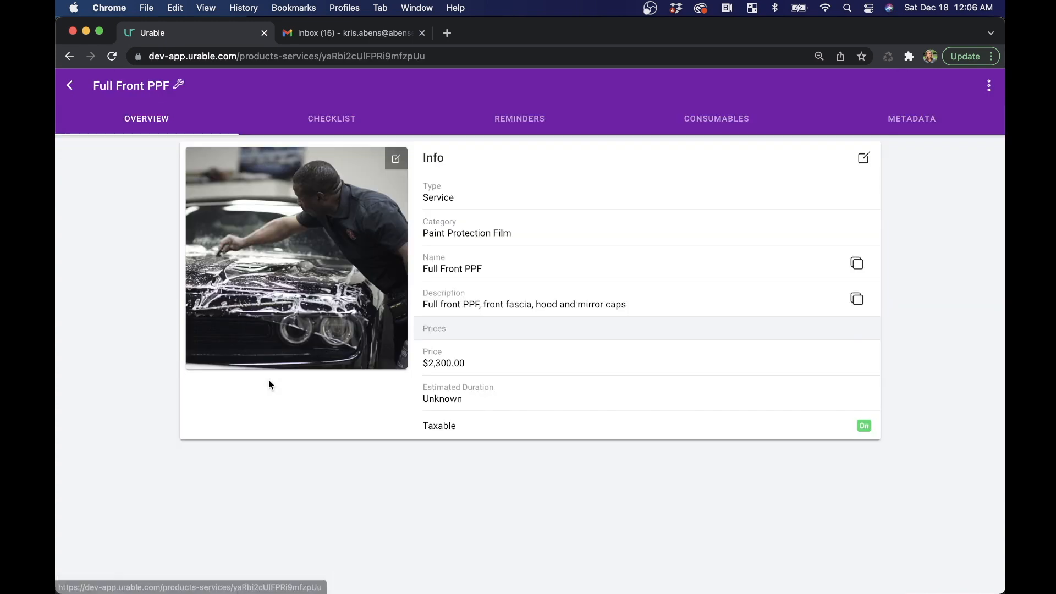
click(863, 159)
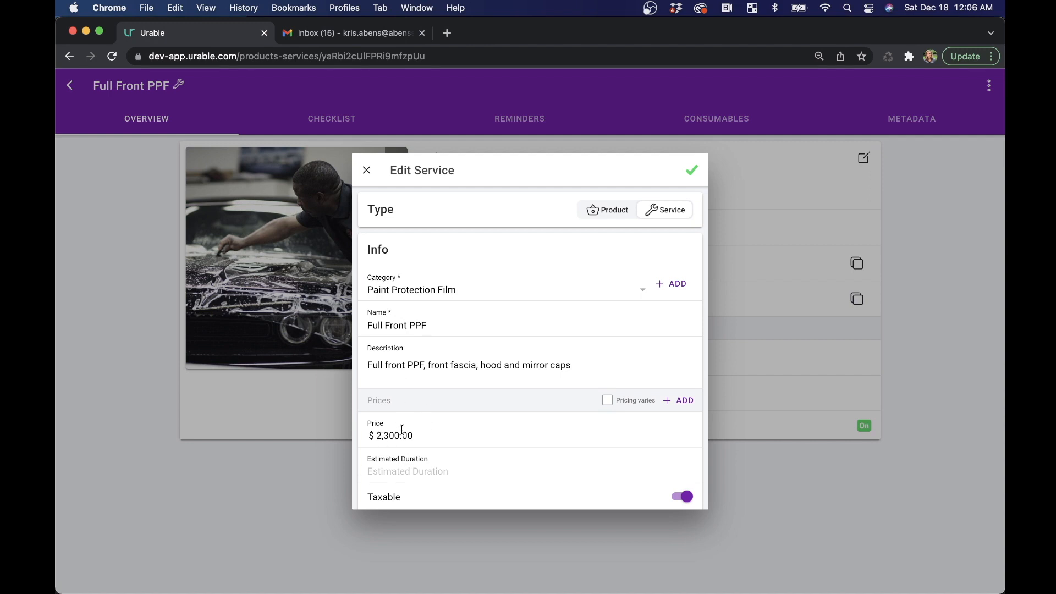
click(683, 403)
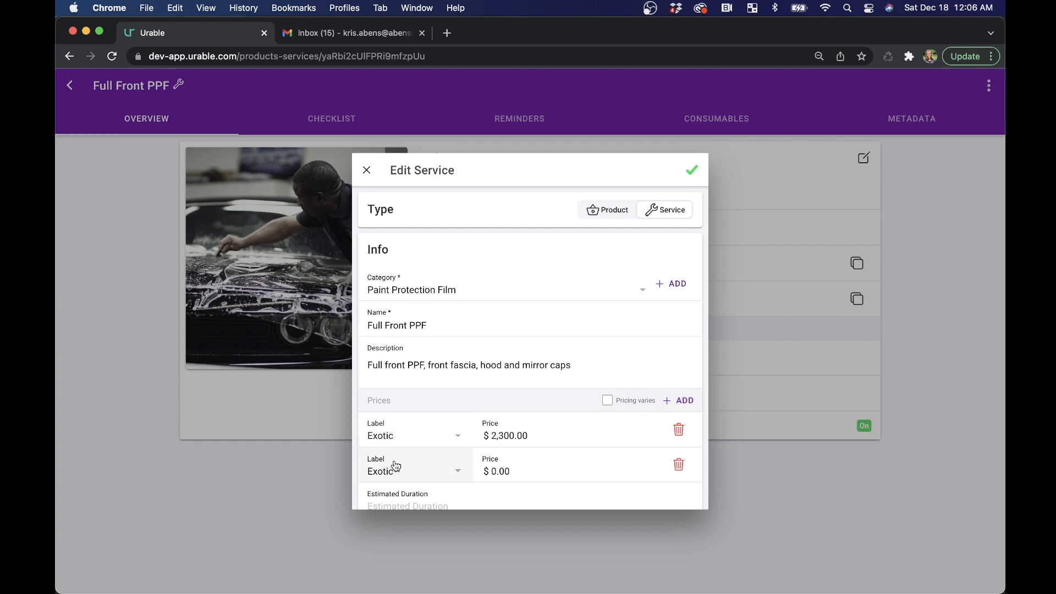
click(453, 429)
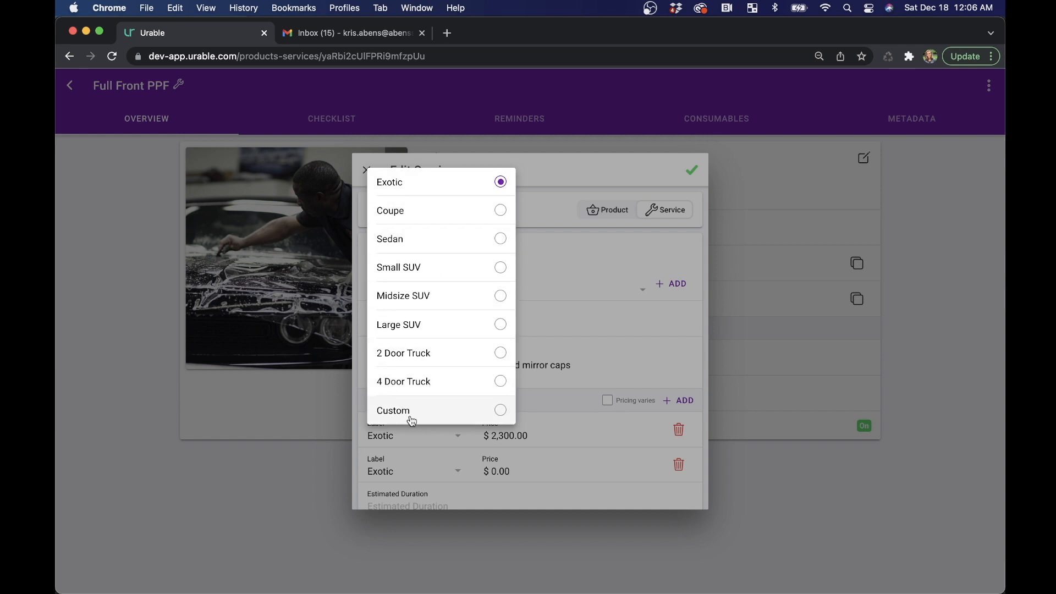
click(443, 221)
- Label the second Full Front PPF price Sedan at $2,400.00, save the service and return to the calendar
click(441, 472)
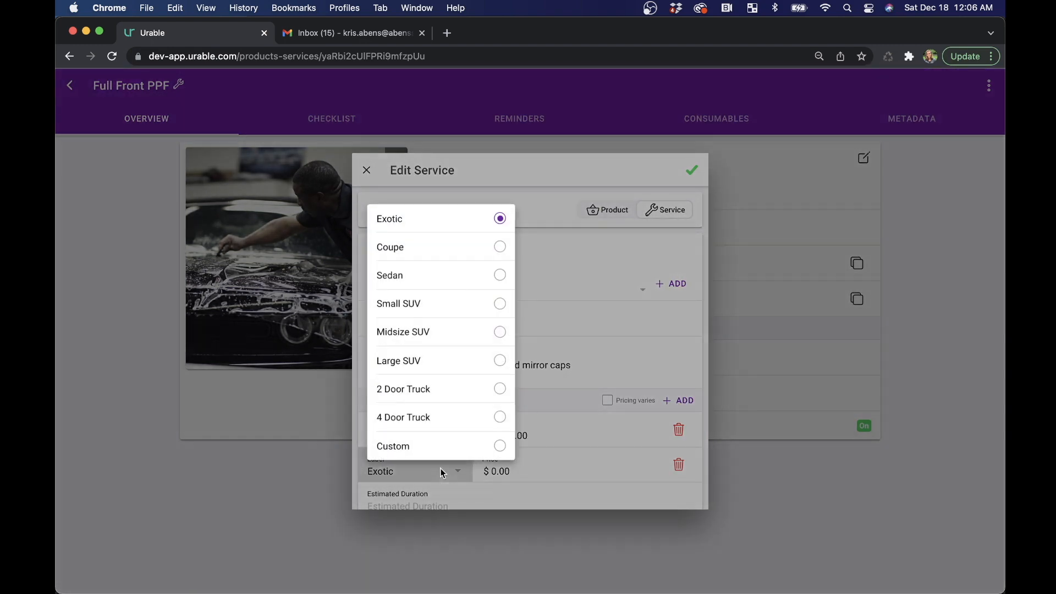
click(431, 278)
click(512, 470)
text(2,400.0)
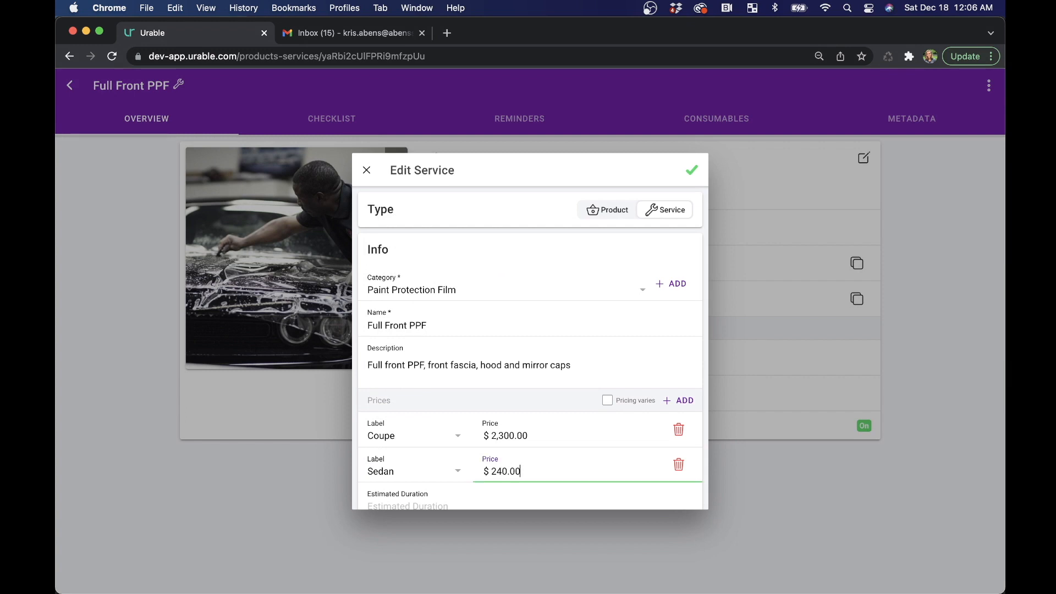
text(0)
click(692, 166)
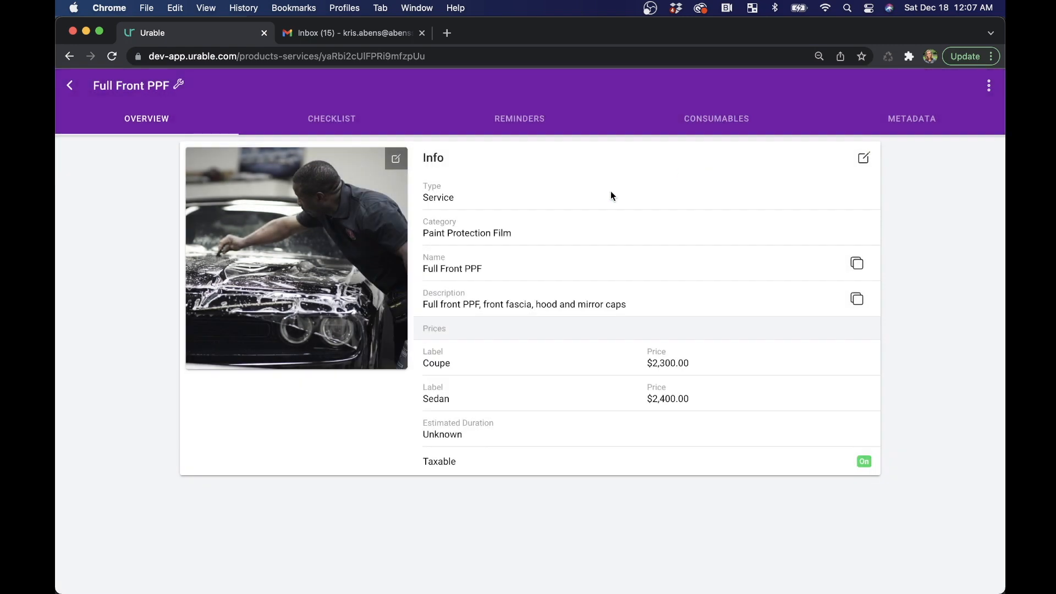
click(69, 85)
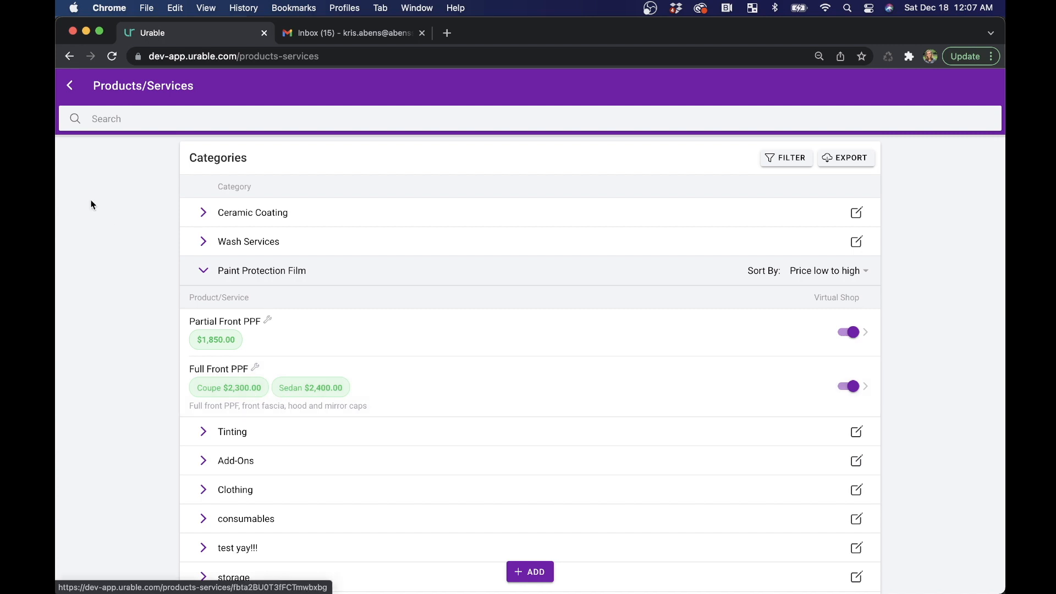
click(70, 87)
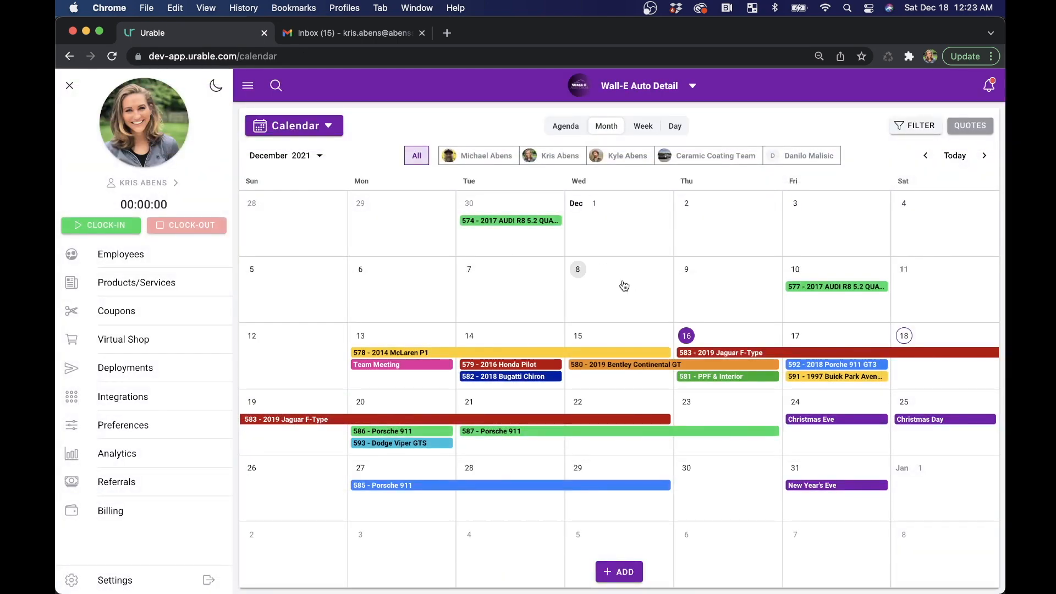
- Start a new job for the first existing customer and choose the 2007 Porsche 911 Carreras Cab as its vehicle
click(619, 572)
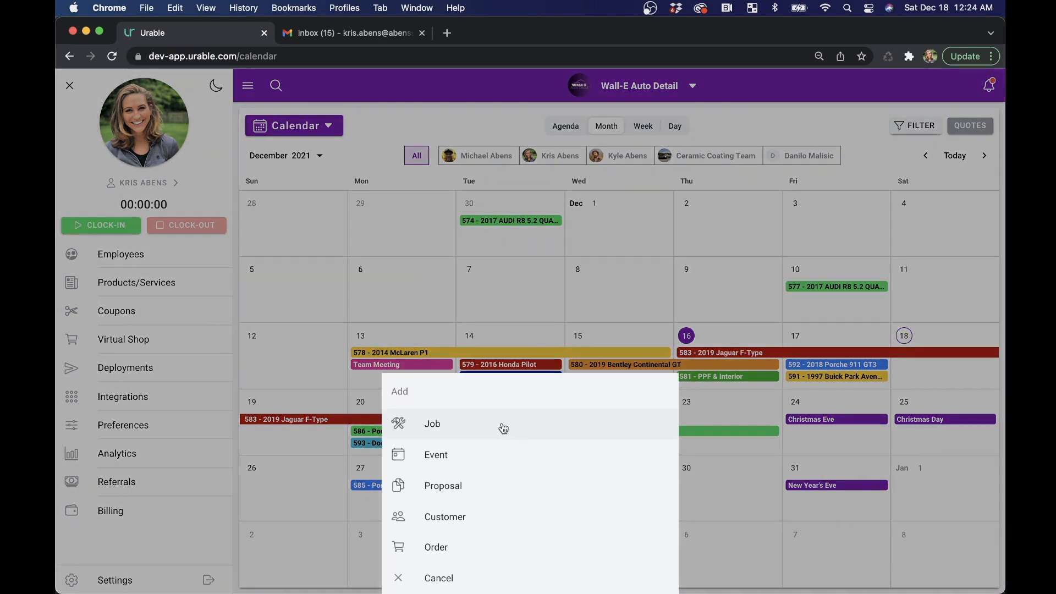
click(503, 428)
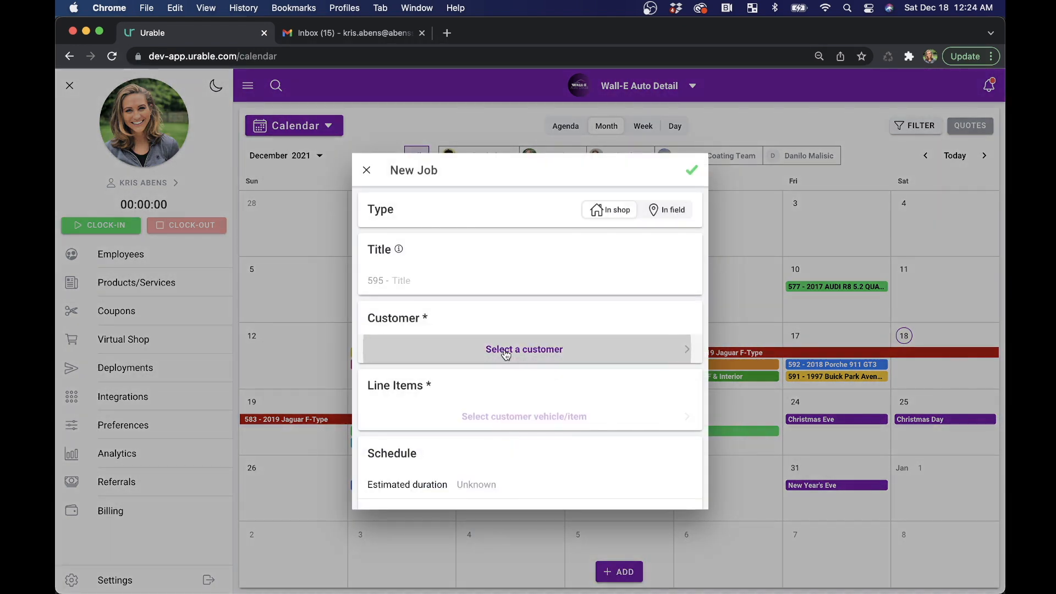
click(506, 355)
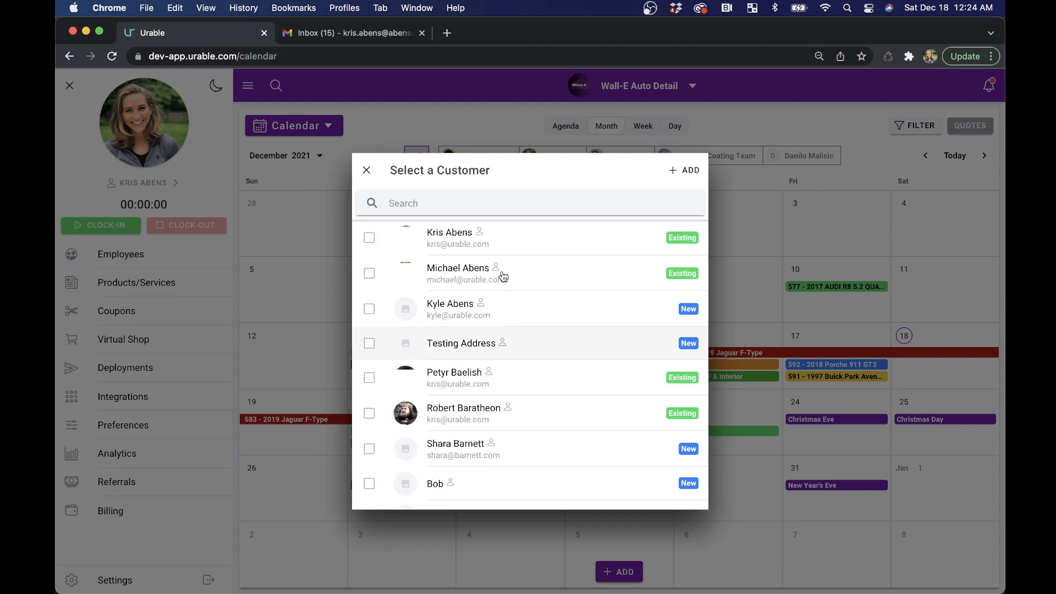
click(502, 244)
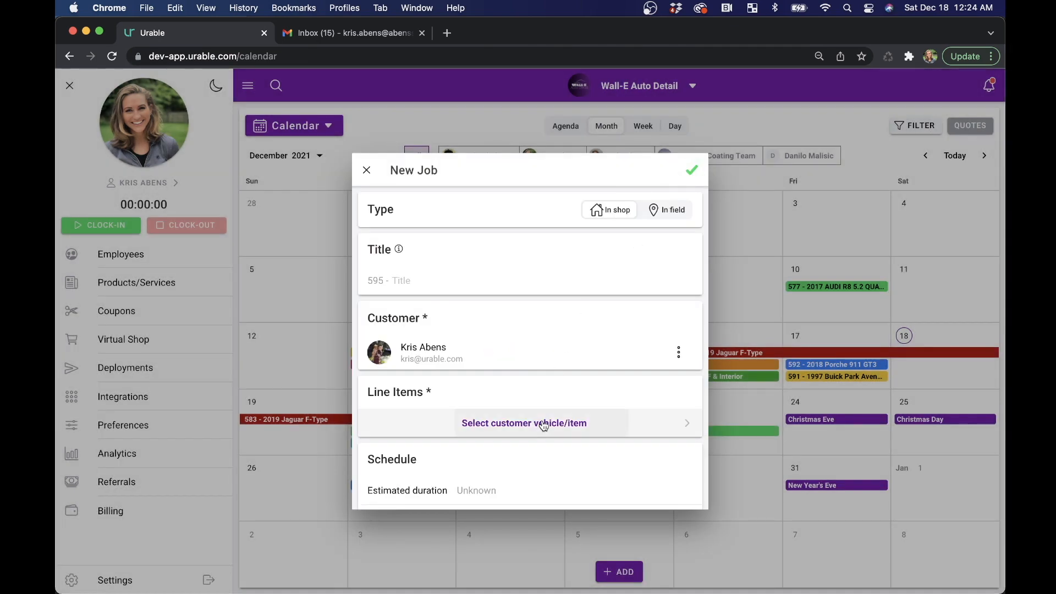
click(543, 426)
click(528, 248)
click(691, 170)
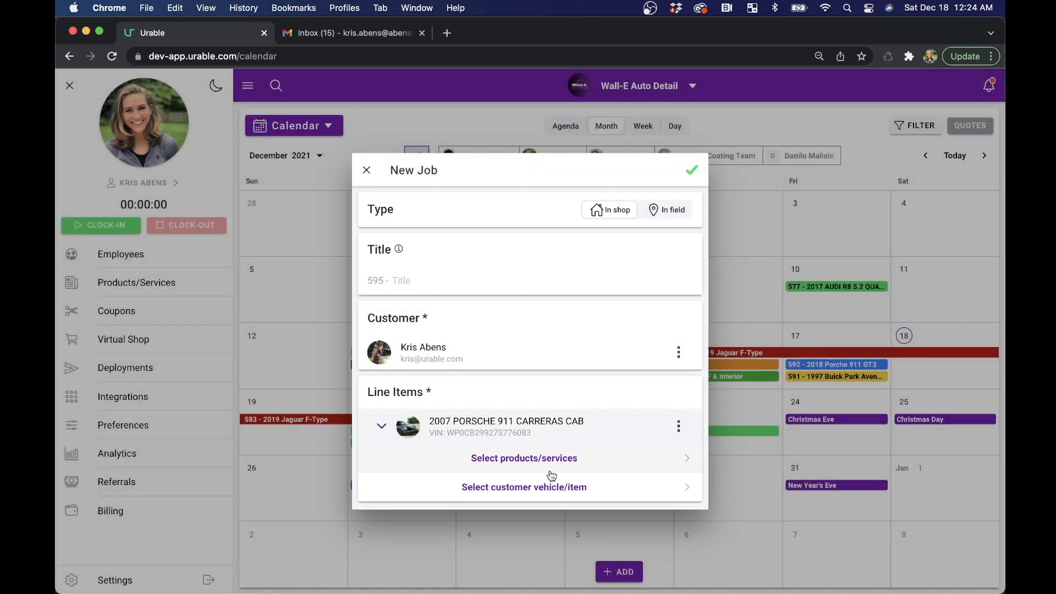
- Try out service selections for the Porsche: the Level 4 Package coupe price, Partial Front PPF, and Full Front PPF at the coupe price
click(550, 459)
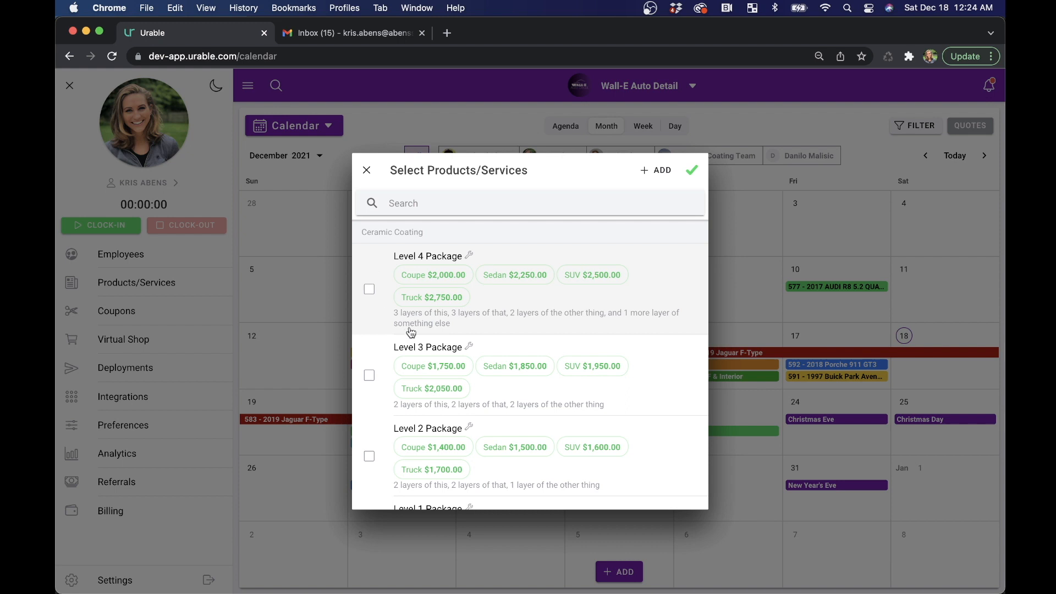
click(440, 278)
click(440, 278)
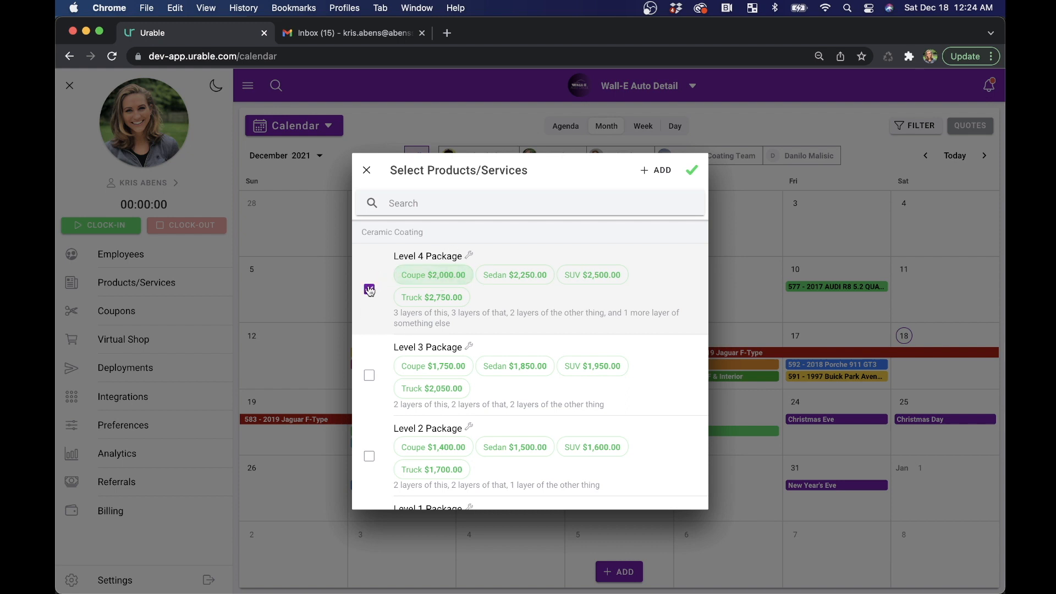
scroll(488, 379, down, 10)
scroll(489, 385, down, 5)
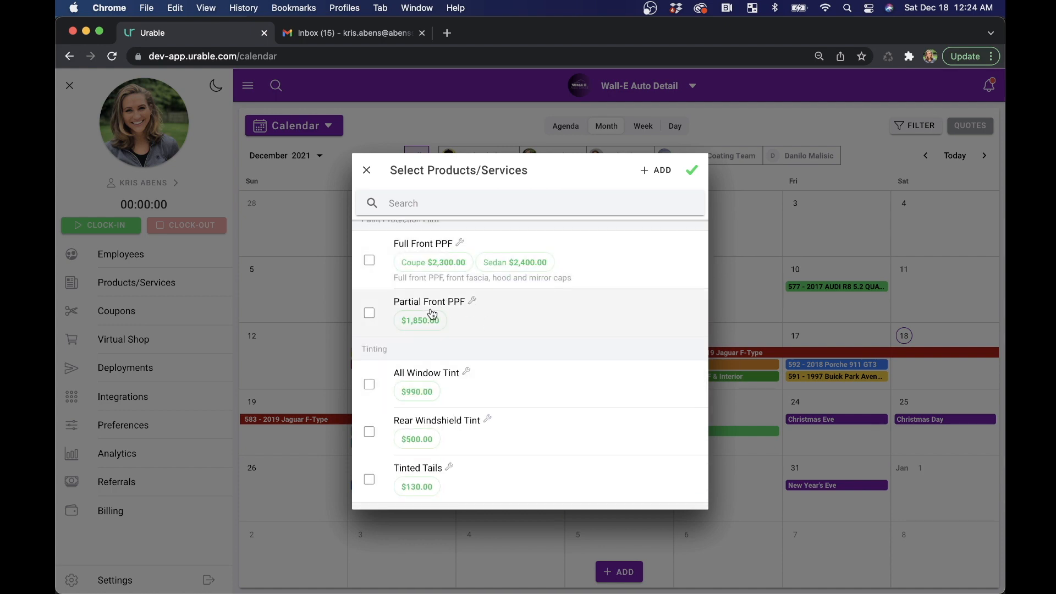
click(529, 311)
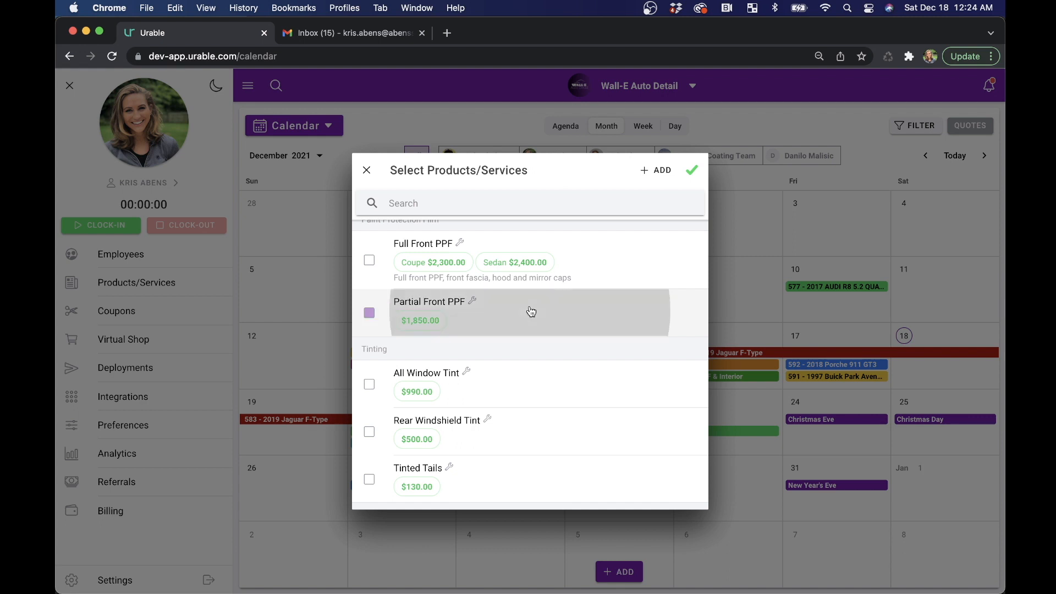
click(531, 312)
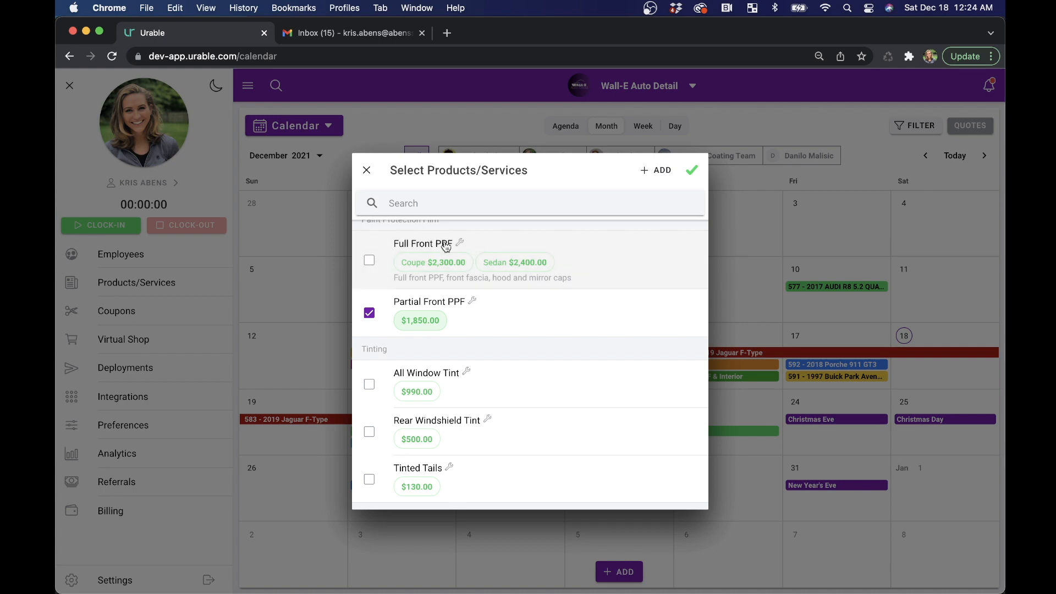
click(421, 264)
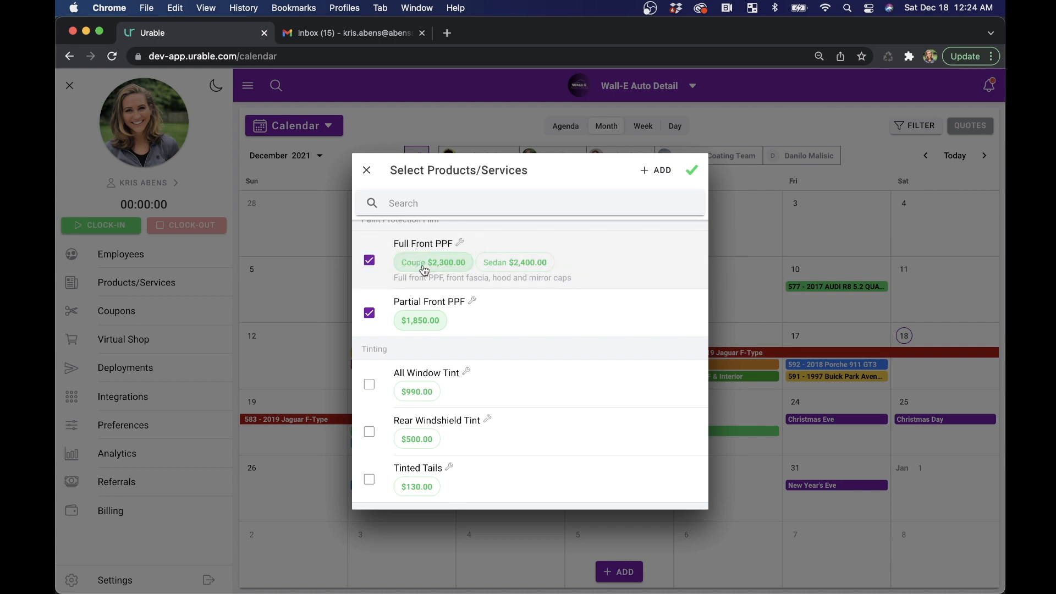
- Discard the service selection and the unsaved new job
click(366, 171)
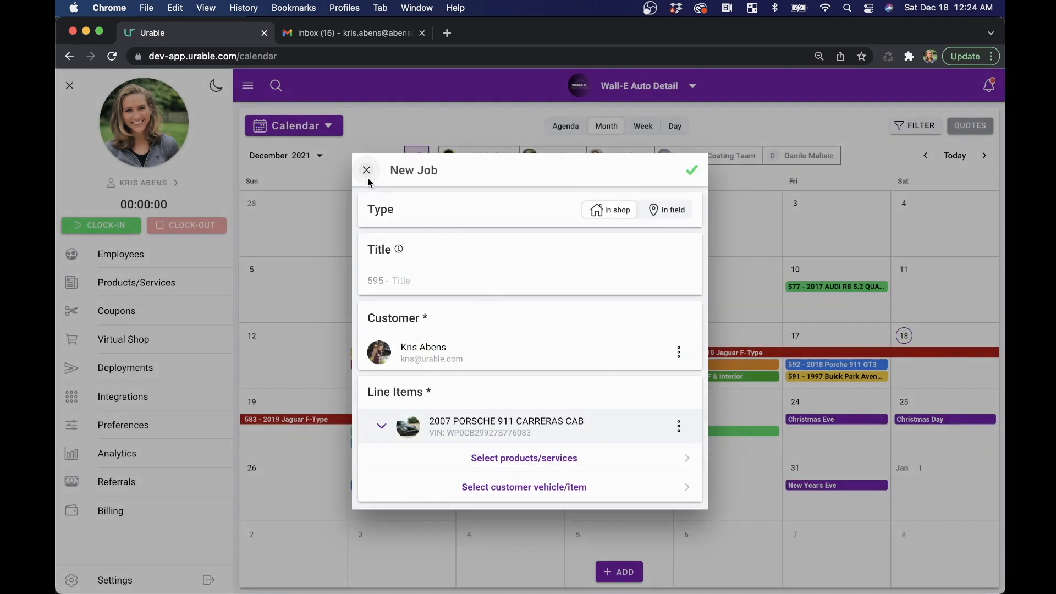
click(367, 171)
click(590, 366)
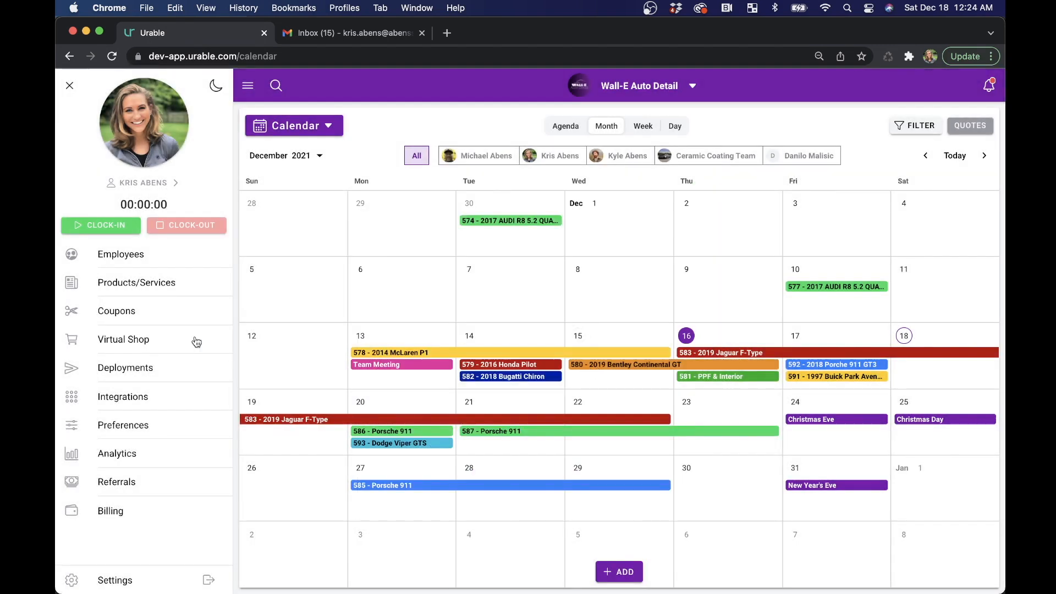
- In the virtual shop, try the Level 4 Package vehicle options and add one package at the Sedan price to the cart
click(150, 340)
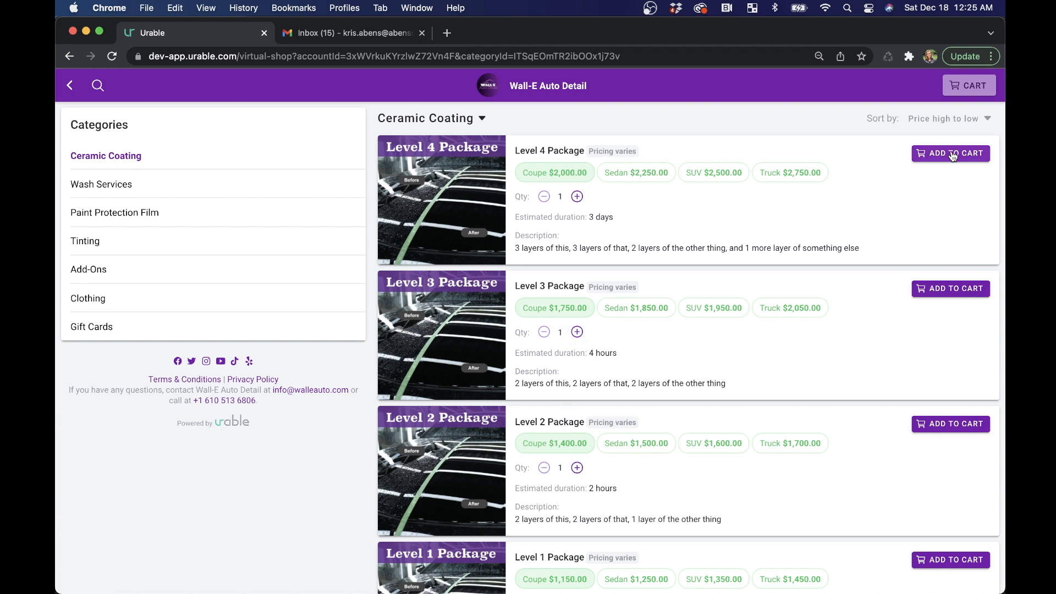
click(632, 174)
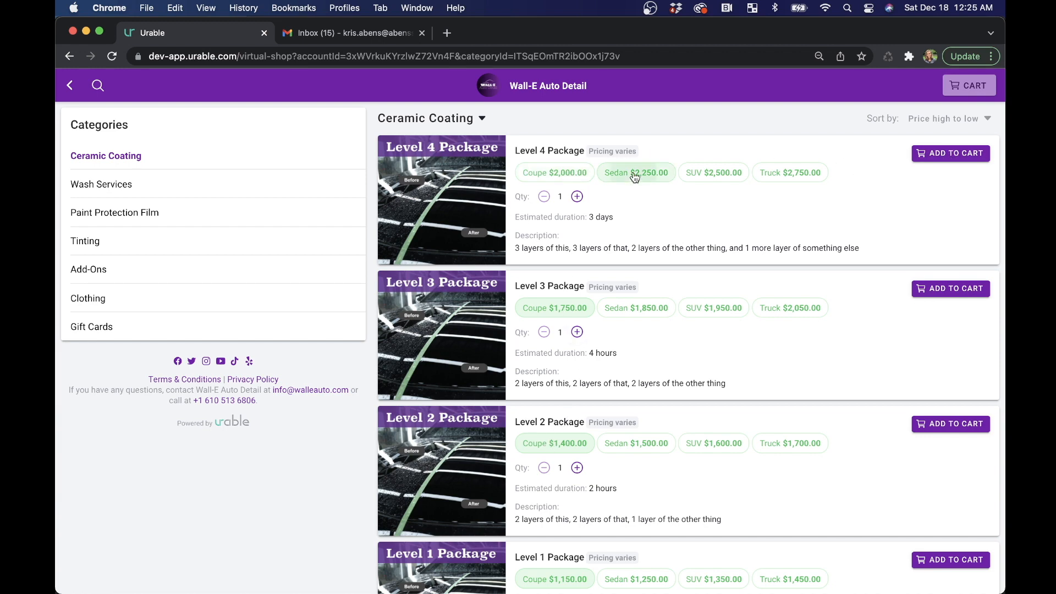
click(706, 175)
click(792, 175)
click(539, 175)
click(660, 175)
click(950, 154)
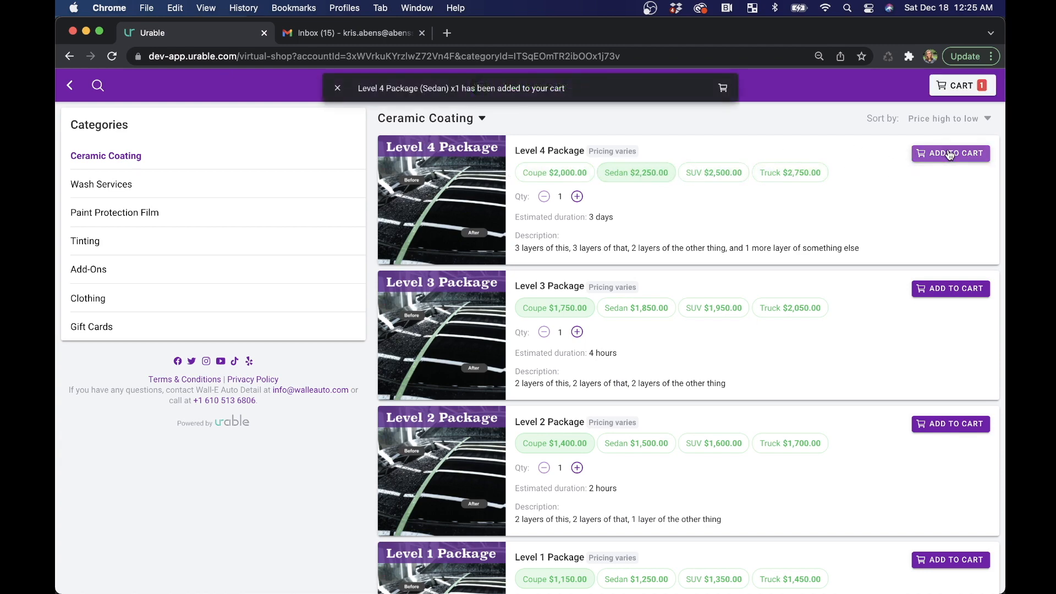
- Review the cart's line items in the checkout, close it and leave the virtual shop
click(950, 88)
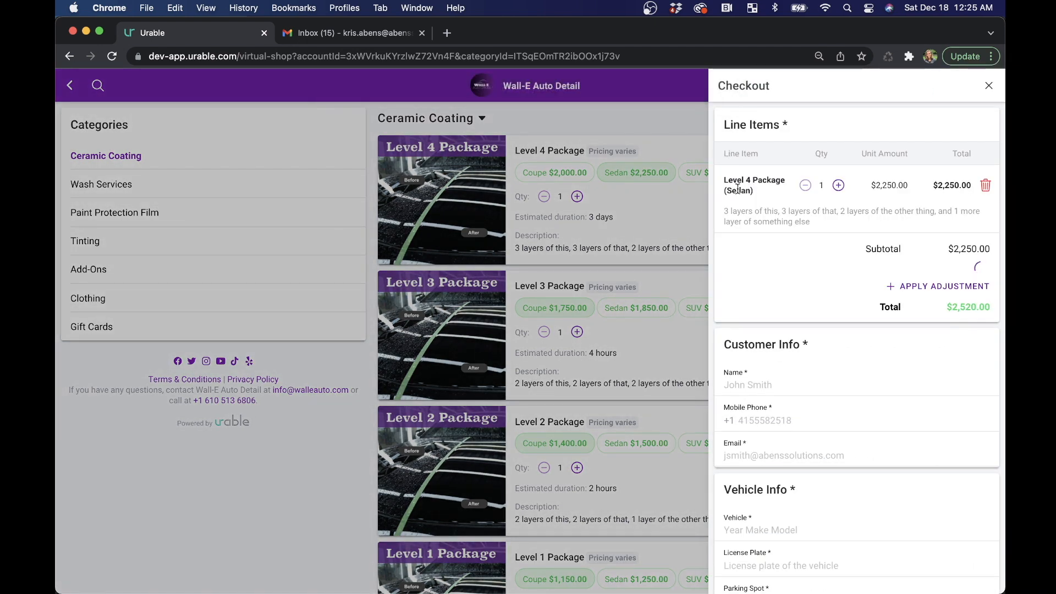
click(989, 85)
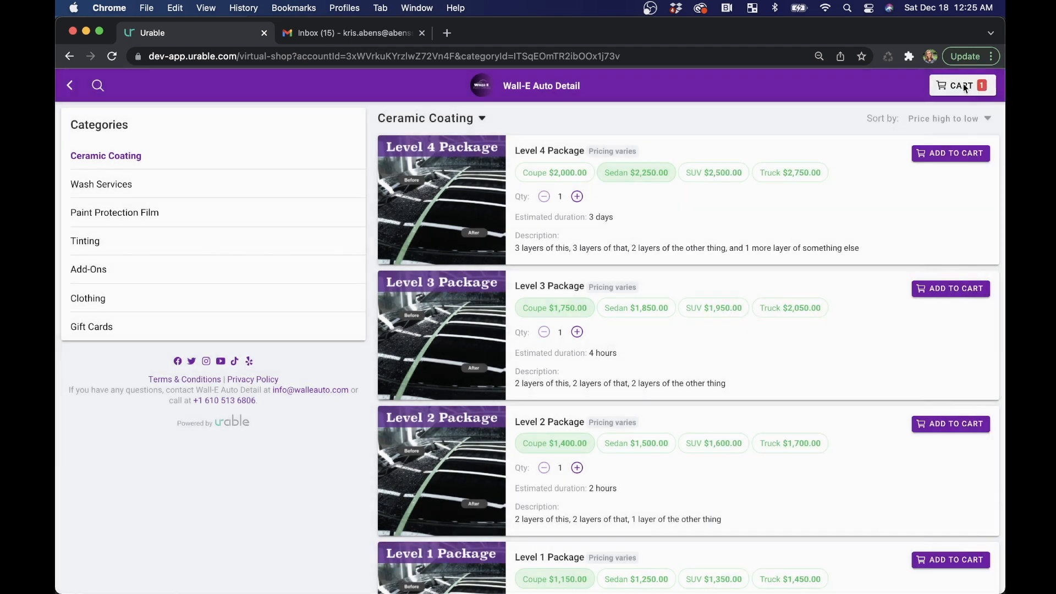
click(70, 86)
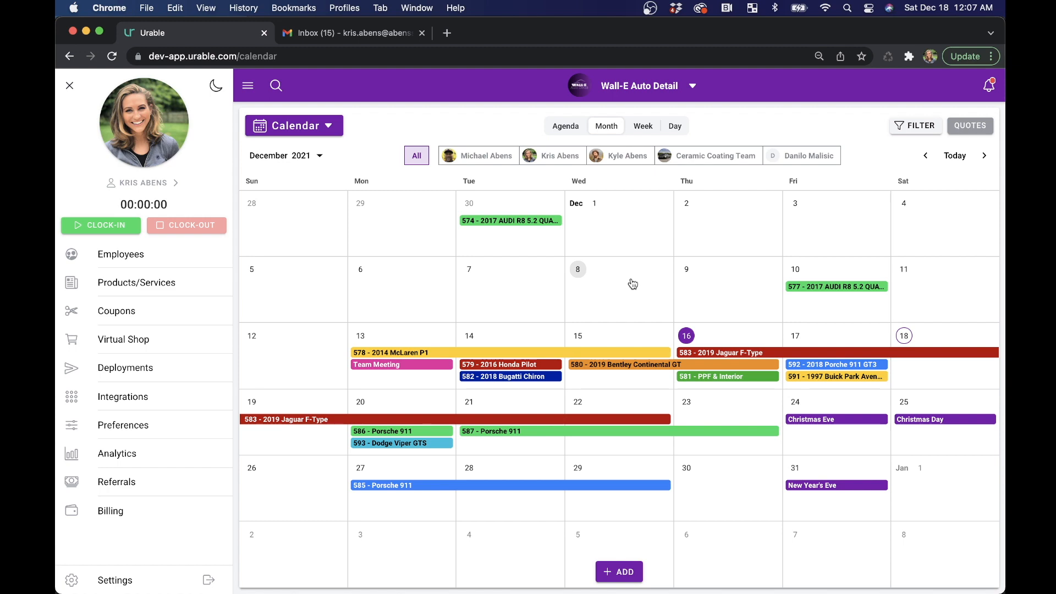
- Review the default documents in the job preferences and return to the calendar
click(128, 423)
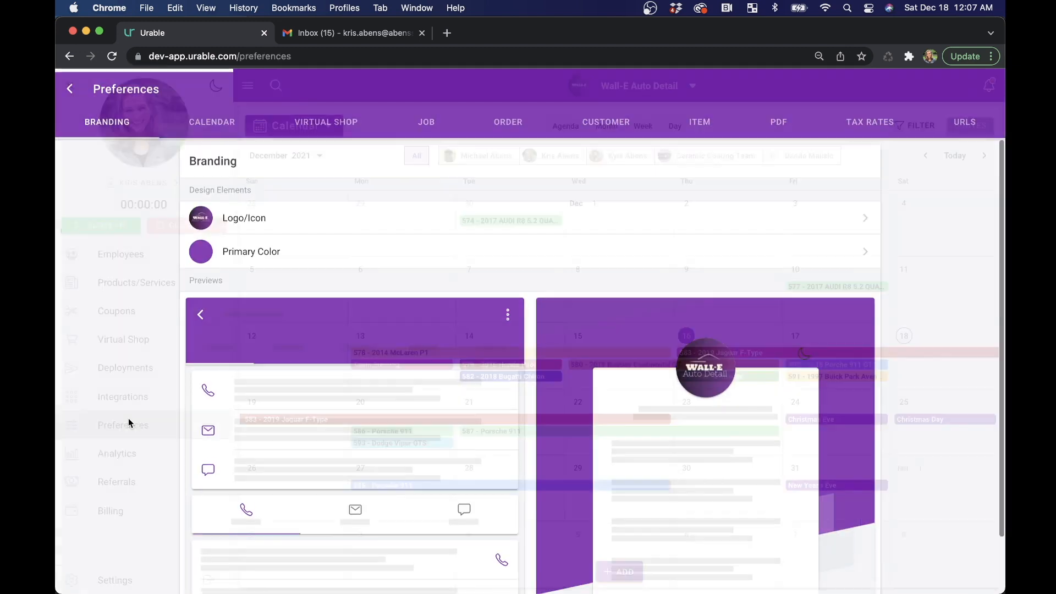
click(438, 116)
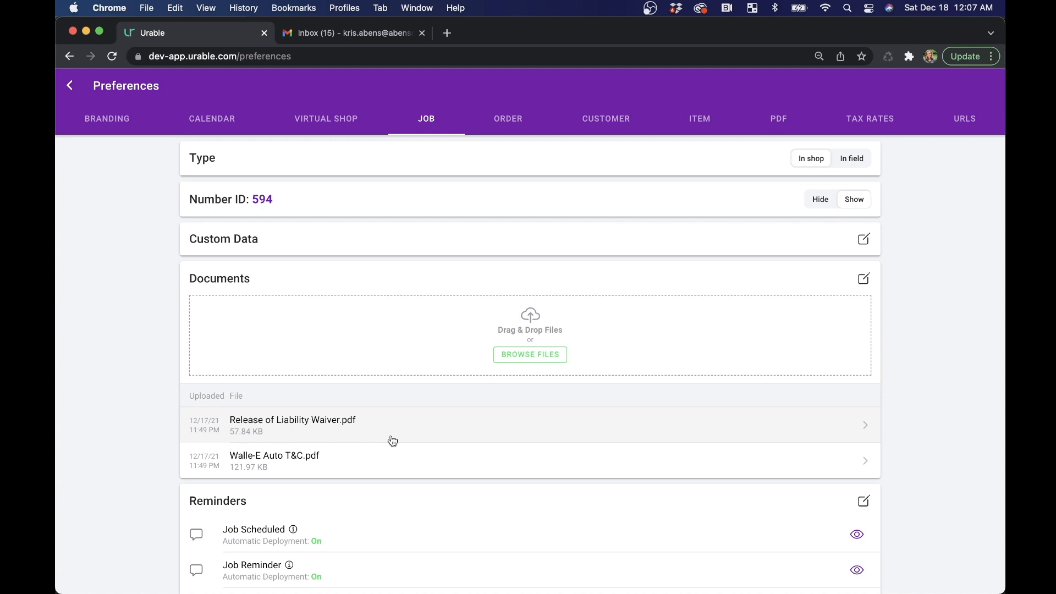
click(71, 86)
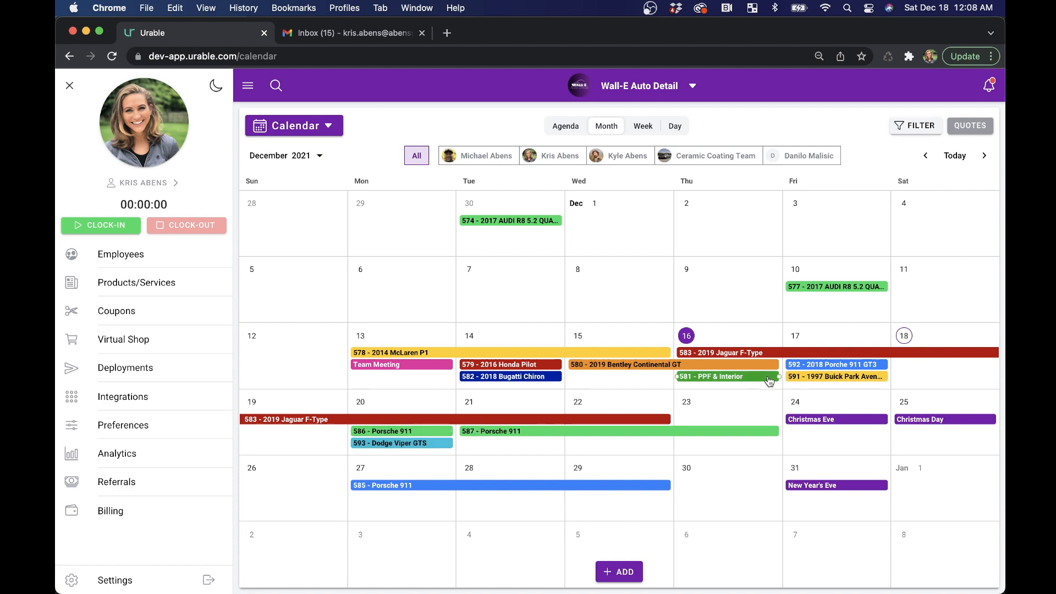
- Open job 592 for the 2018 Porche 911 GT3 and view its Release of Liability Waiver and Walle-E Auto T&C documents
click(826, 364)
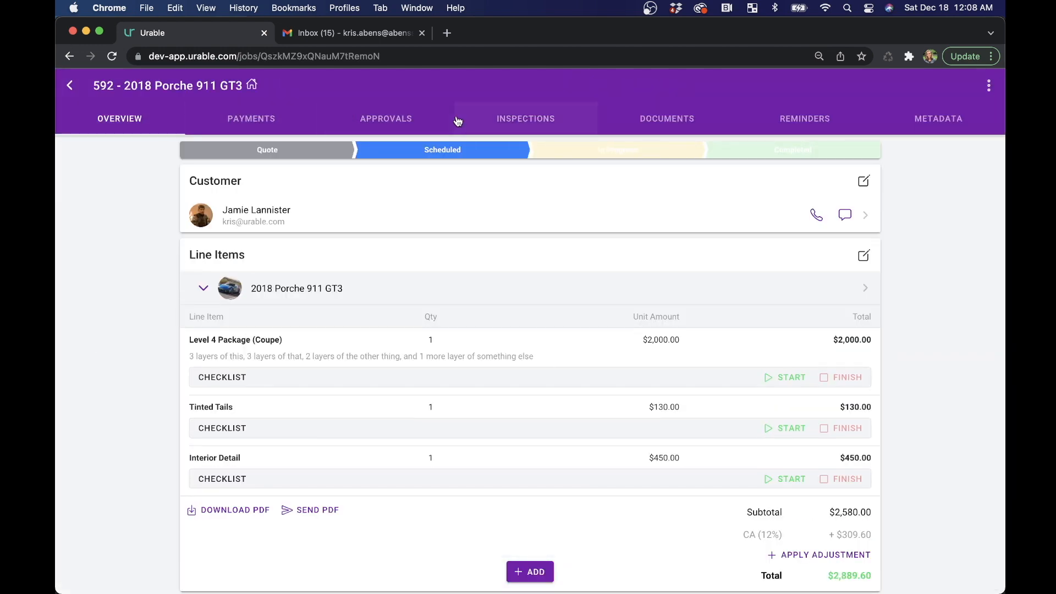
click(667, 121)
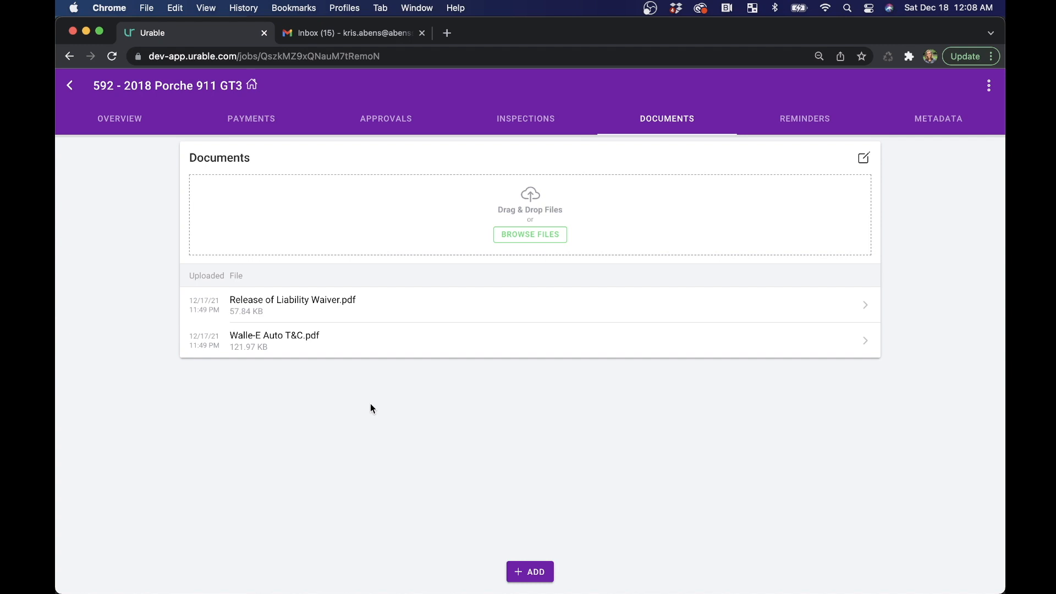
click(387, 307)
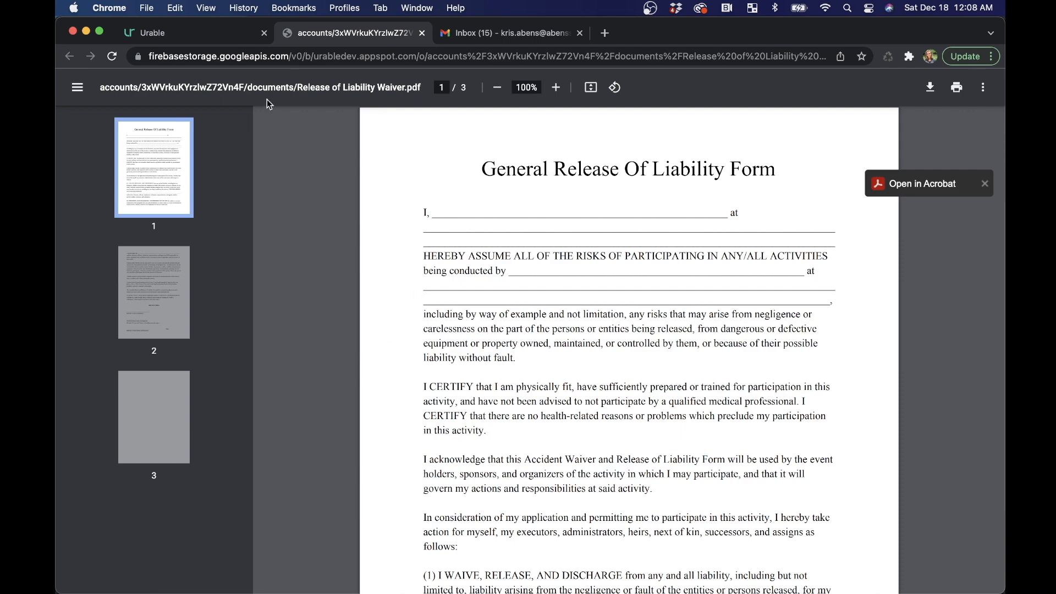
click(200, 36)
click(318, 340)
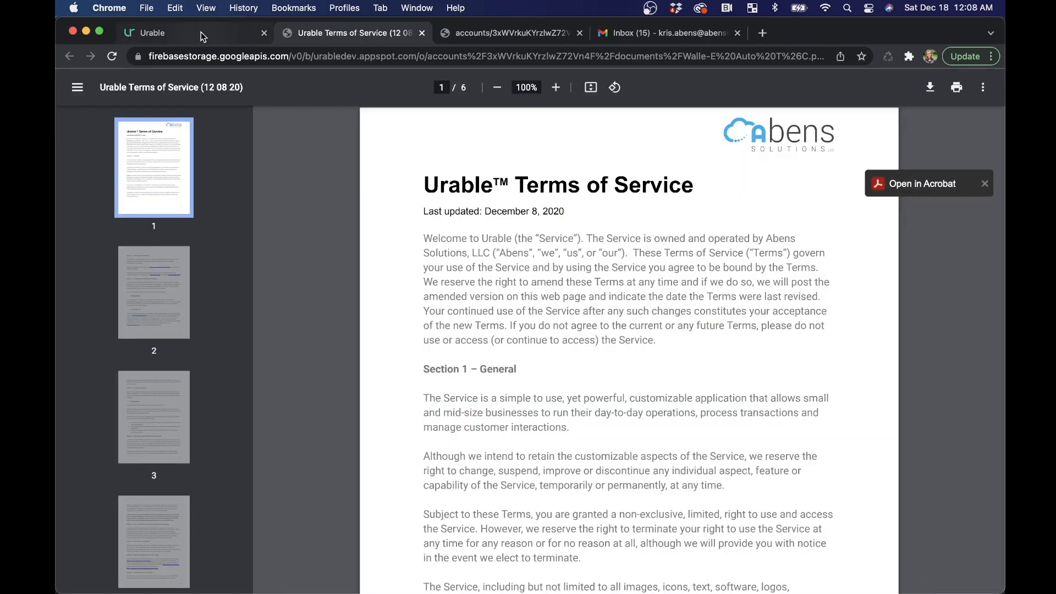
click(202, 36)
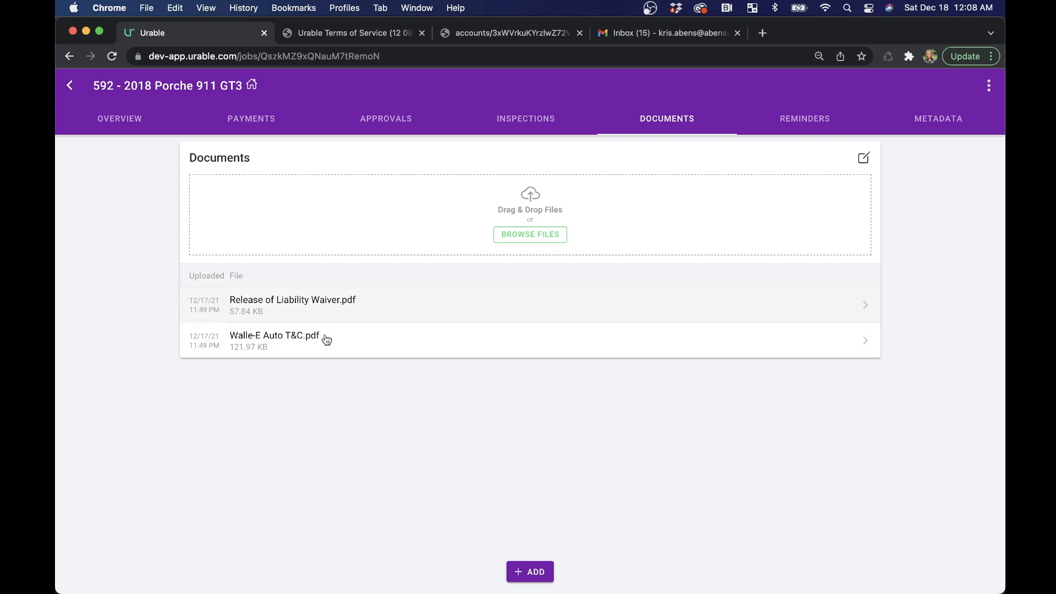
click(355, 33)
click(512, 34)
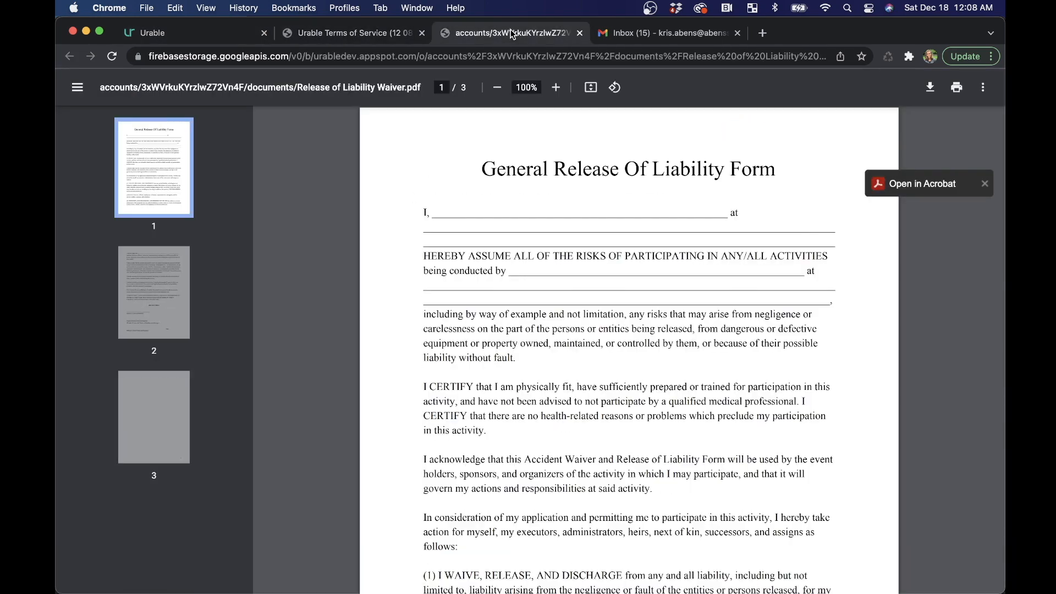
click(311, 33)
click(203, 33)
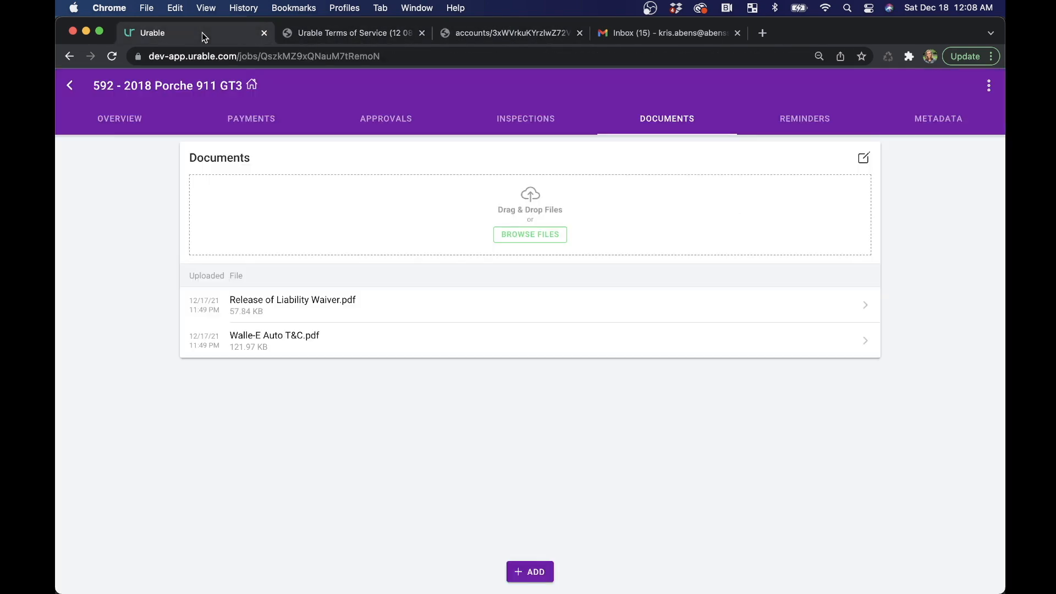
- Browse the photos of the job's Initial Inspection / Damages record and close the viewer
click(552, 122)
click(401, 224)
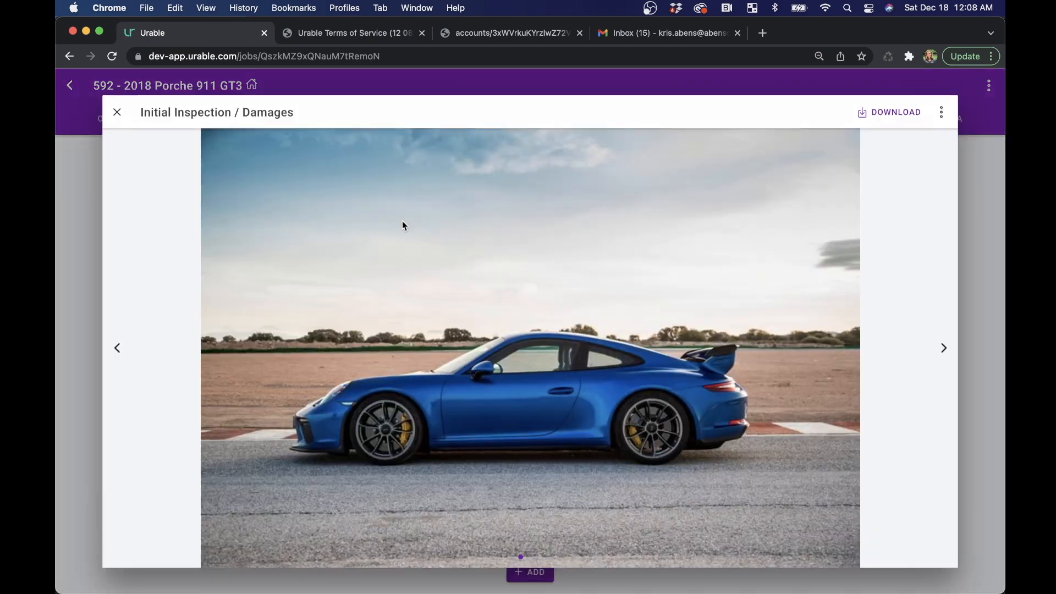
click(942, 348)
click(941, 348)
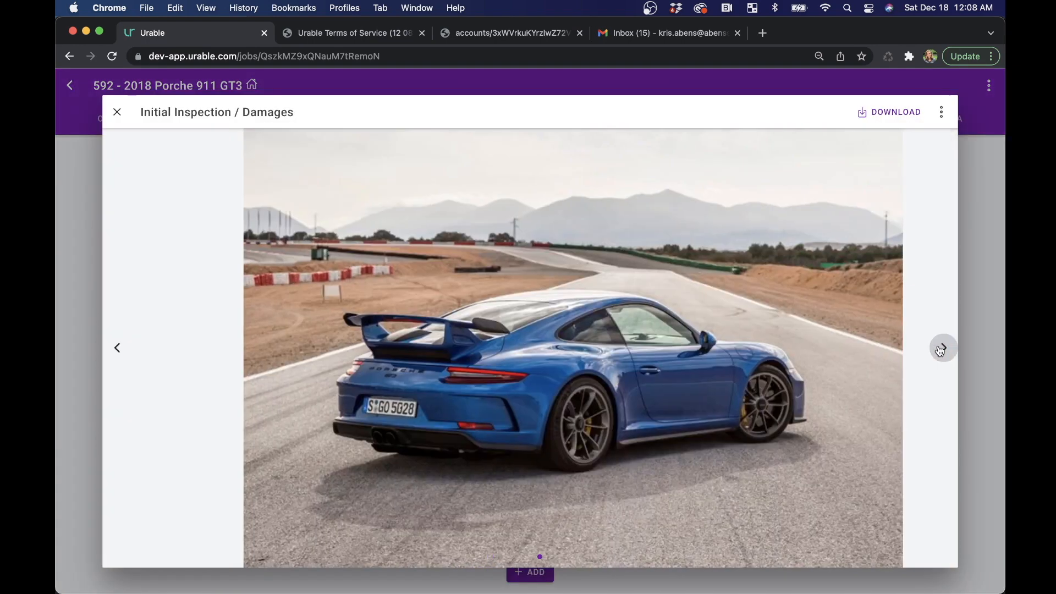
click(117, 112)
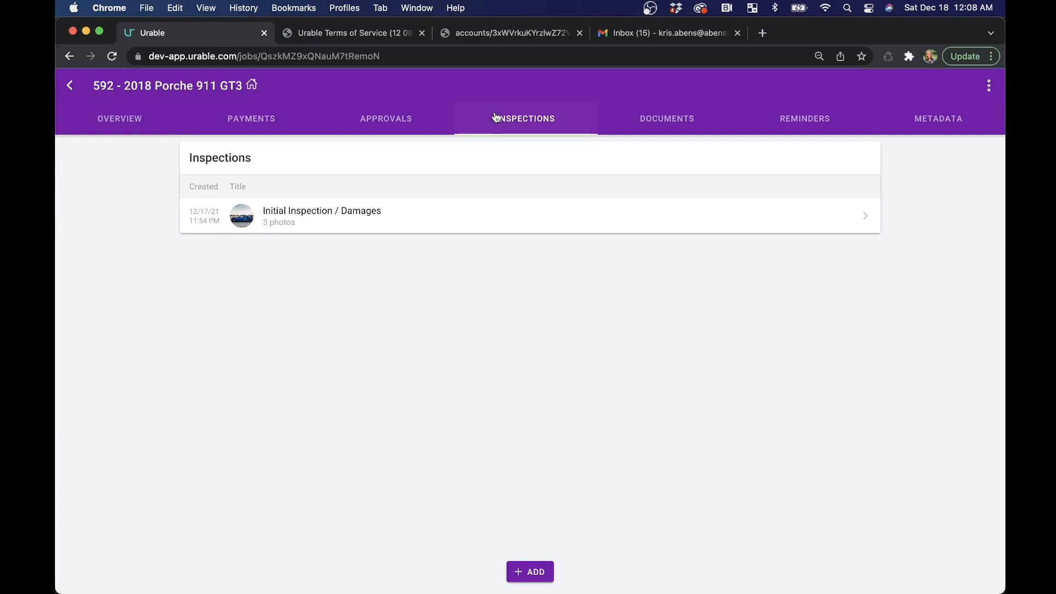
- Create an approval for the job and attach the Initial Inspection / Damages record, Release of Liability Waiver.pdf and Walle-E Auto T&C.pdf
click(523, 570)
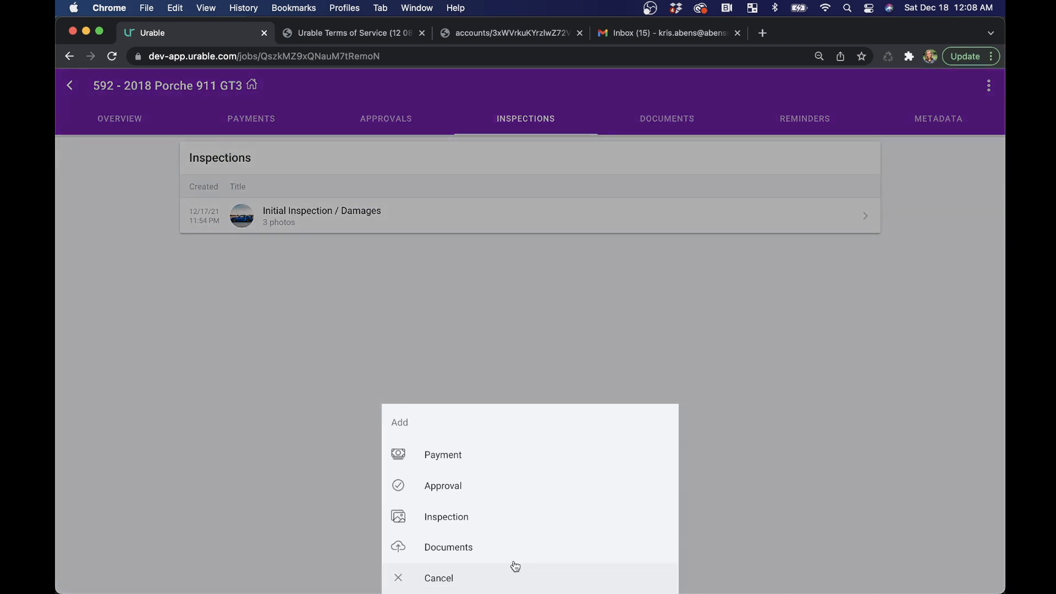
click(472, 487)
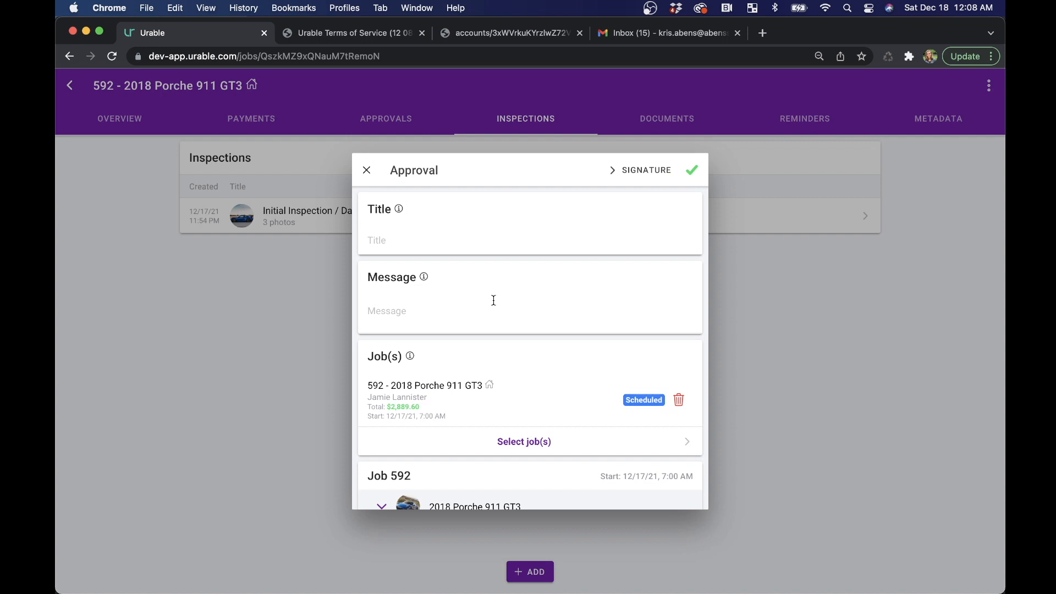
scroll(493, 299, down, 5)
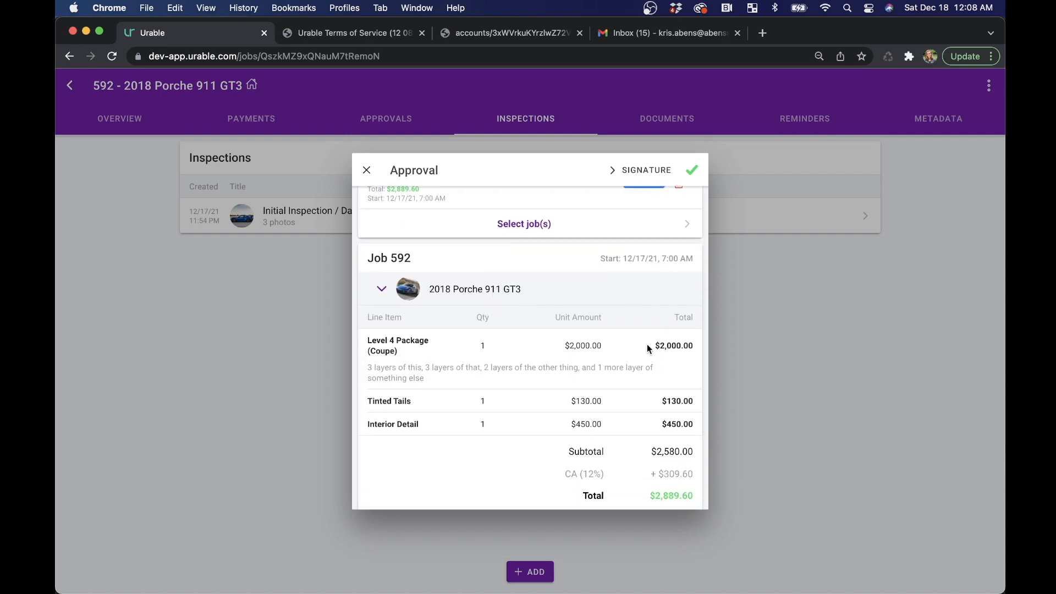
scroll(613, 344, down, 3)
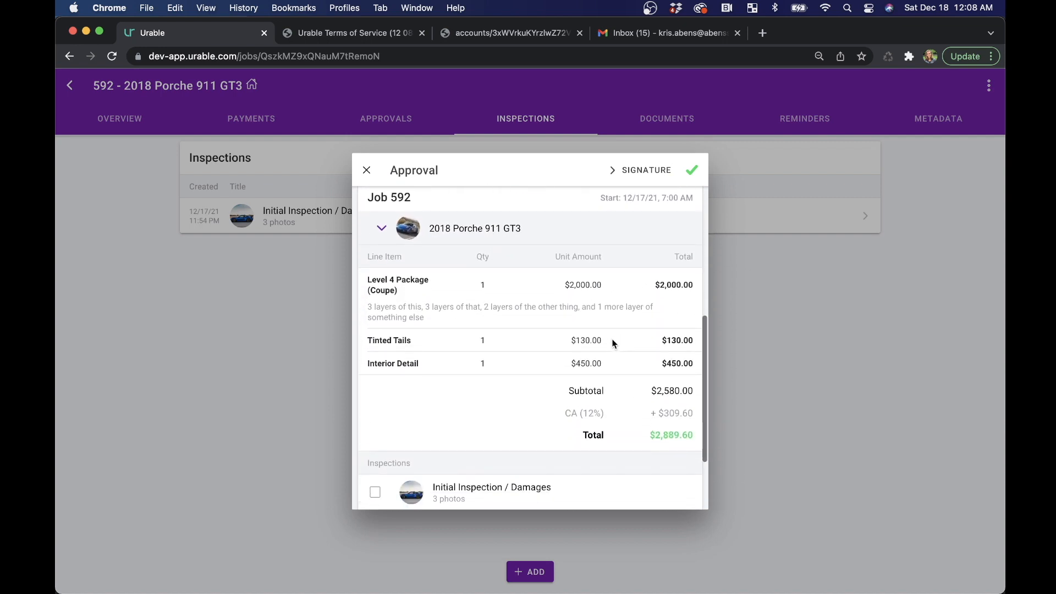
click(506, 473)
scroll(506, 473, down, 3)
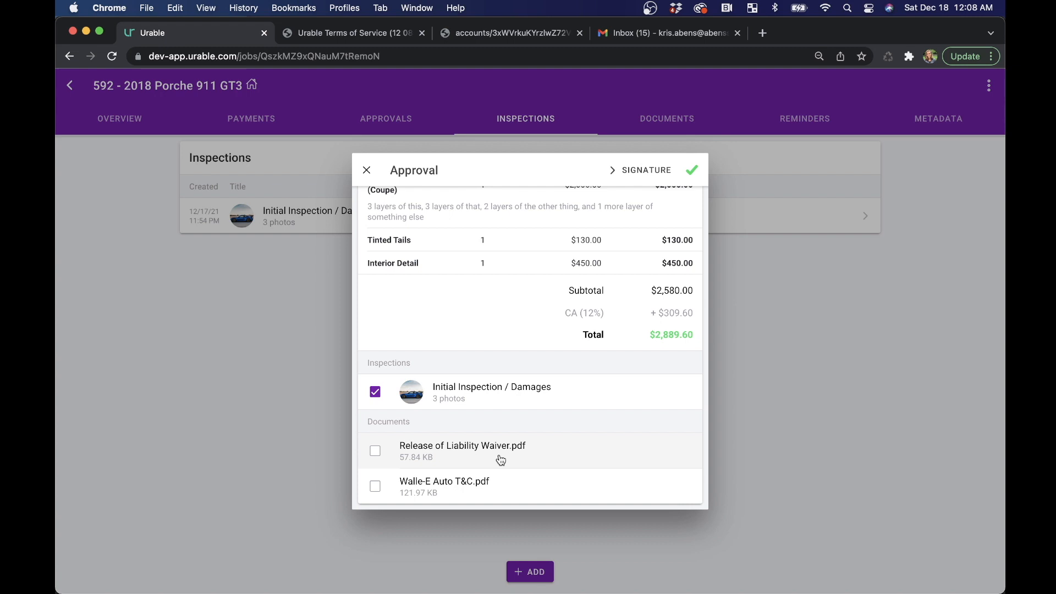
click(501, 460)
click(485, 487)
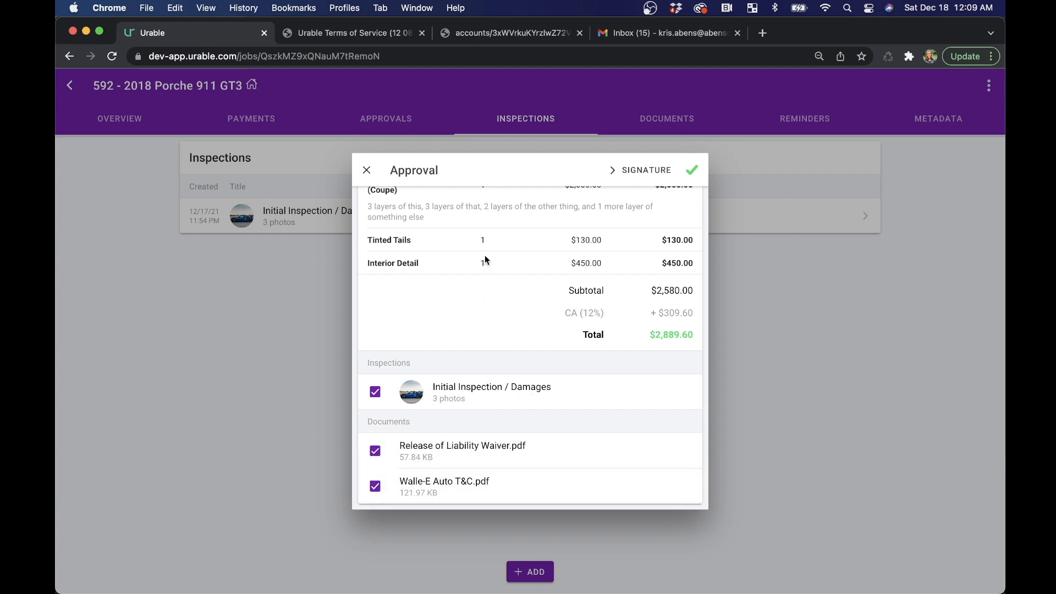
- Review the approval's line items and attachments, view its email deployment options and cancel the sending
scroll(476, 255, up, 2)
scroll(475, 252, up, 2)
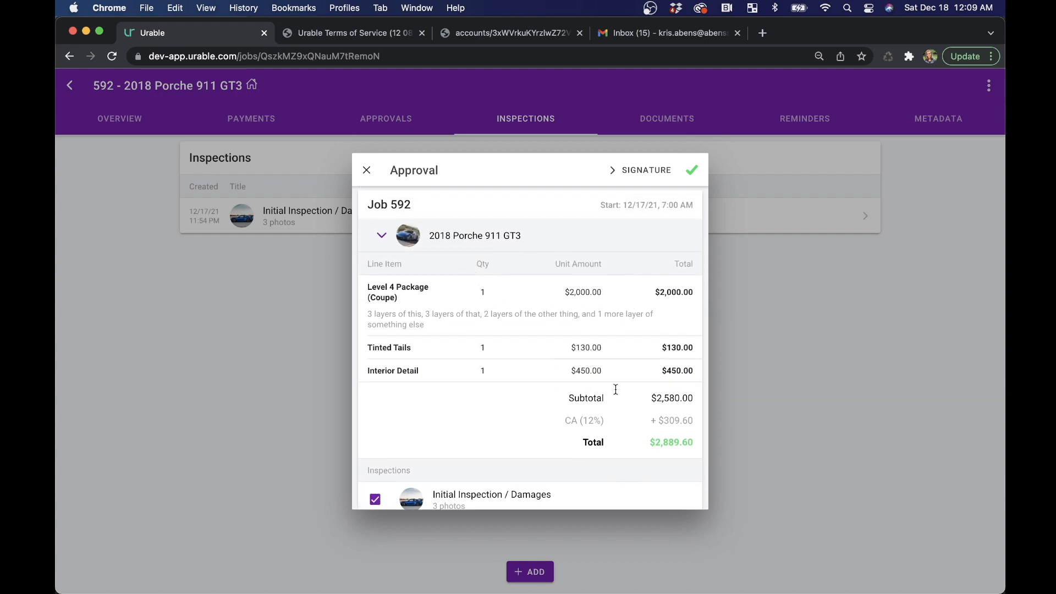
scroll(571, 391, down, 4)
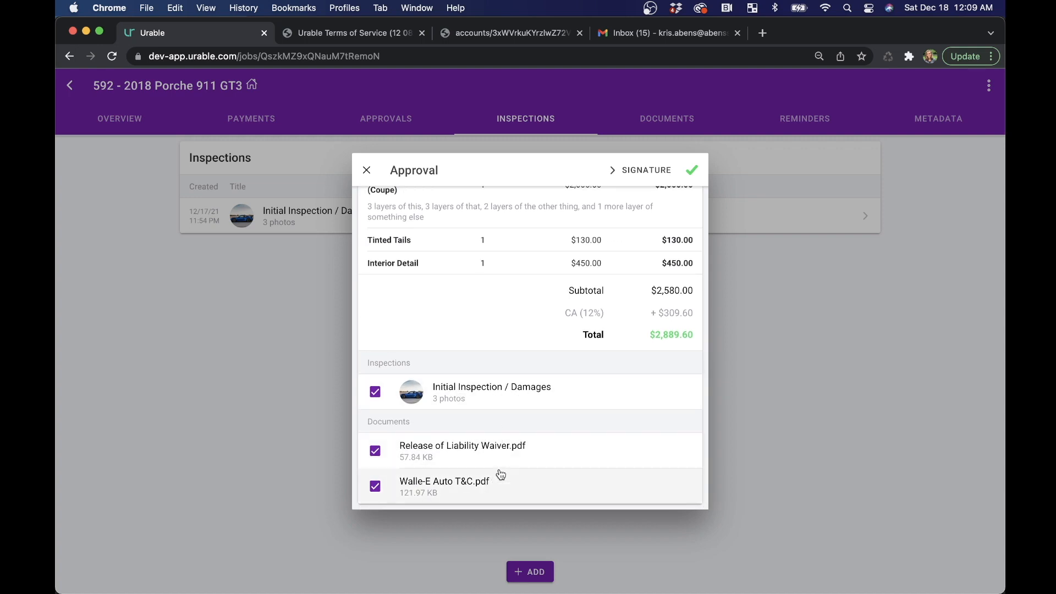
click(697, 170)
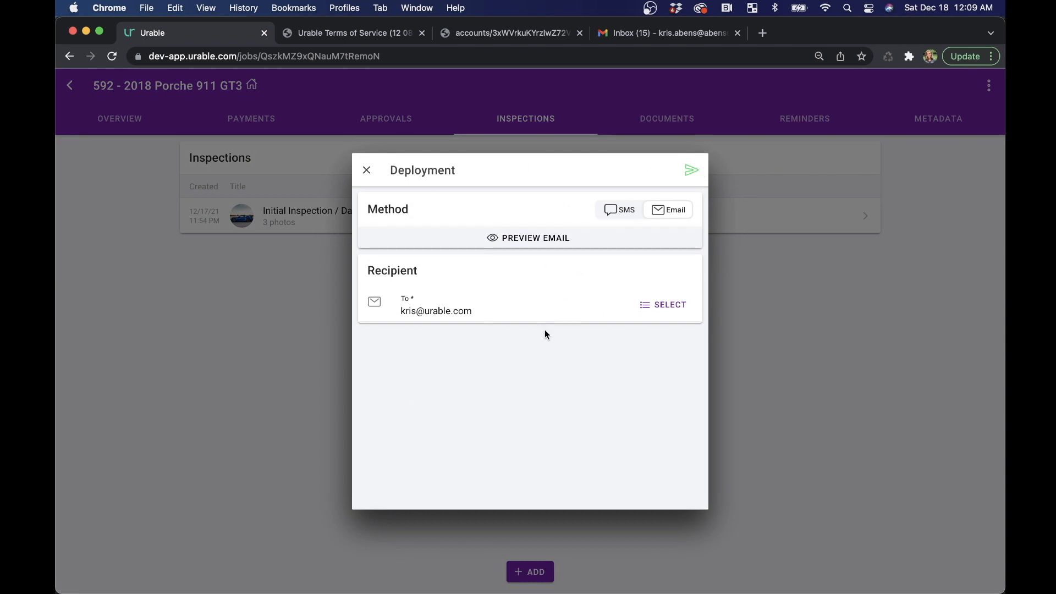
click(366, 170)
- Sign the approval with a freehand signature, confirm it and return to the calendar
click(646, 172)
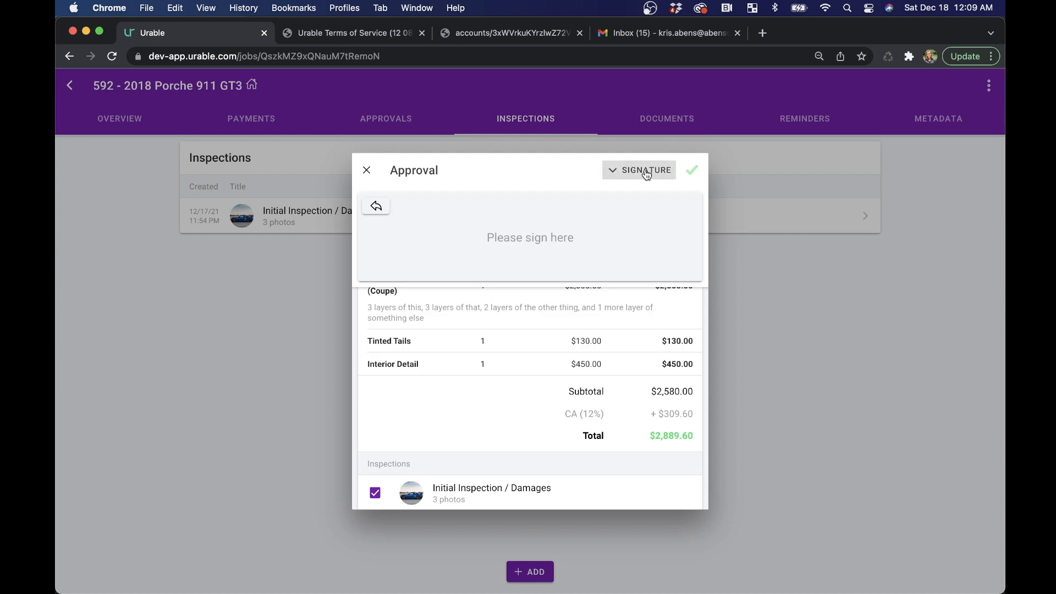
drag(413, 252, 499, 245)
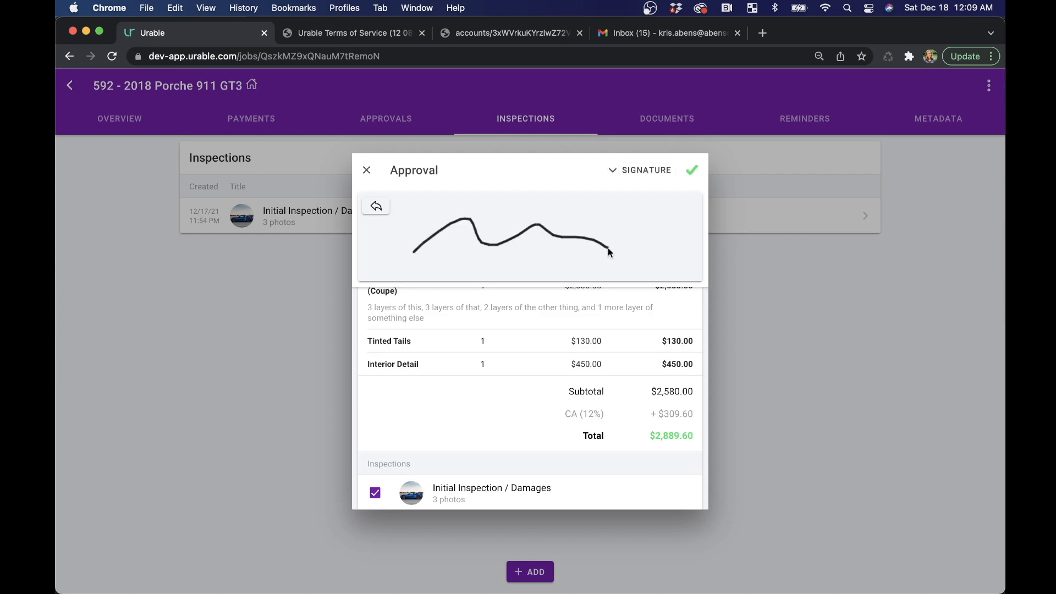
click(693, 170)
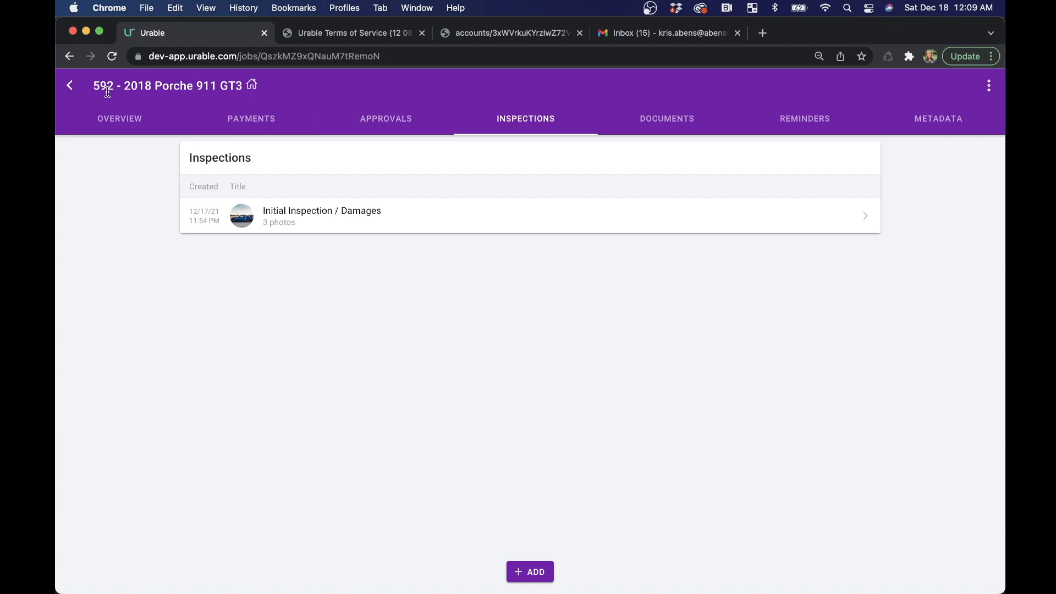
click(71, 97)
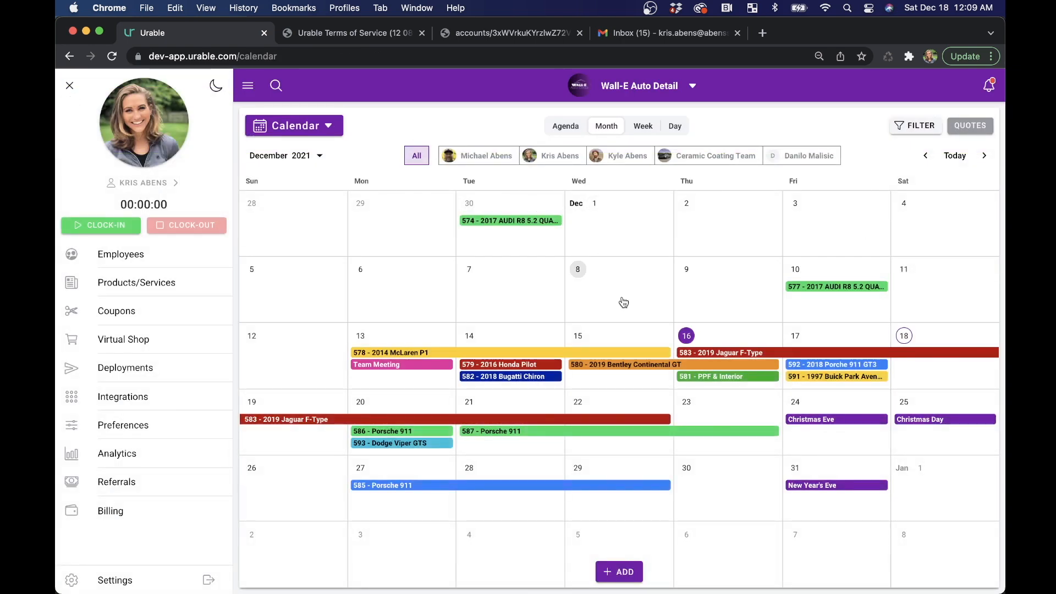
- Start a new proposal and assign an existing customer to it
click(622, 575)
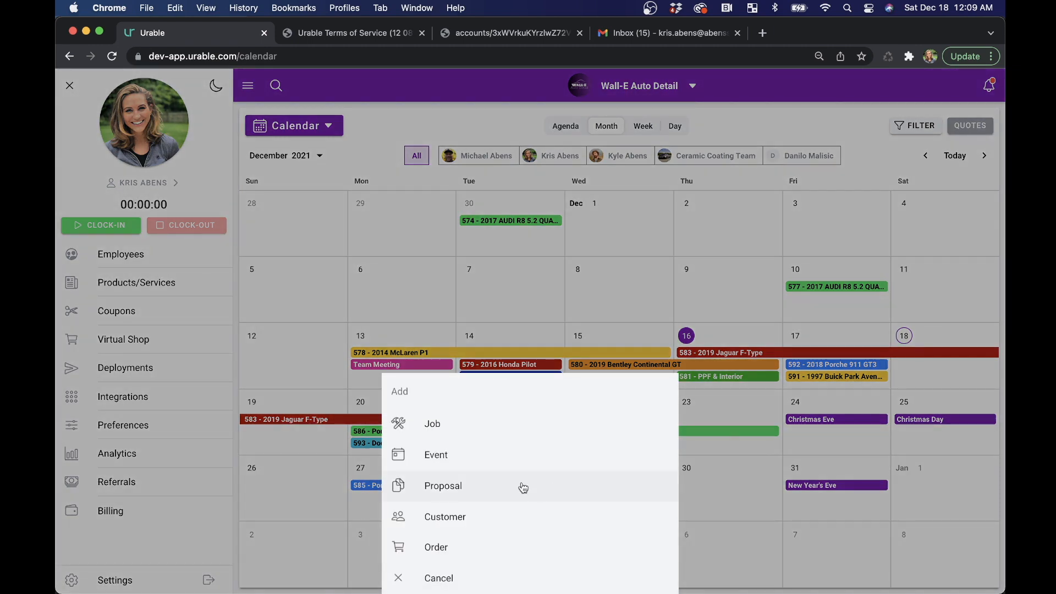
click(523, 488)
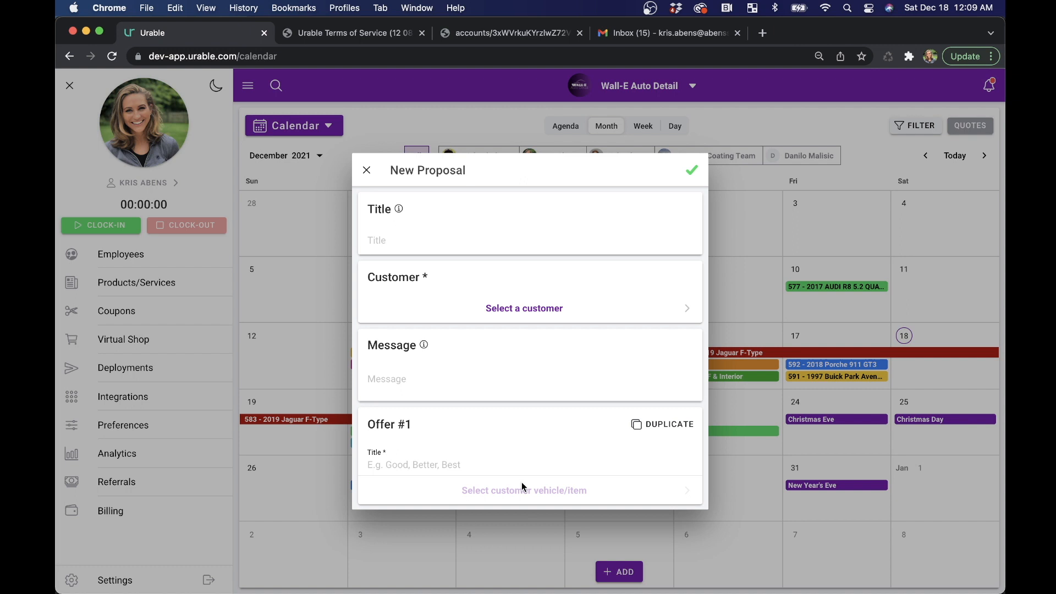
click(511, 318)
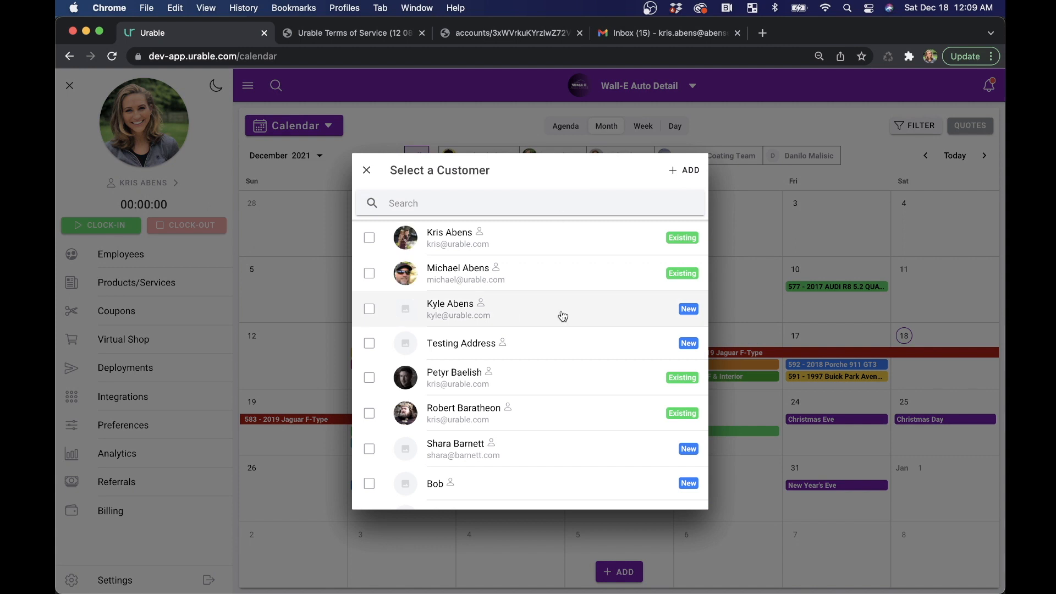
click(483, 412)
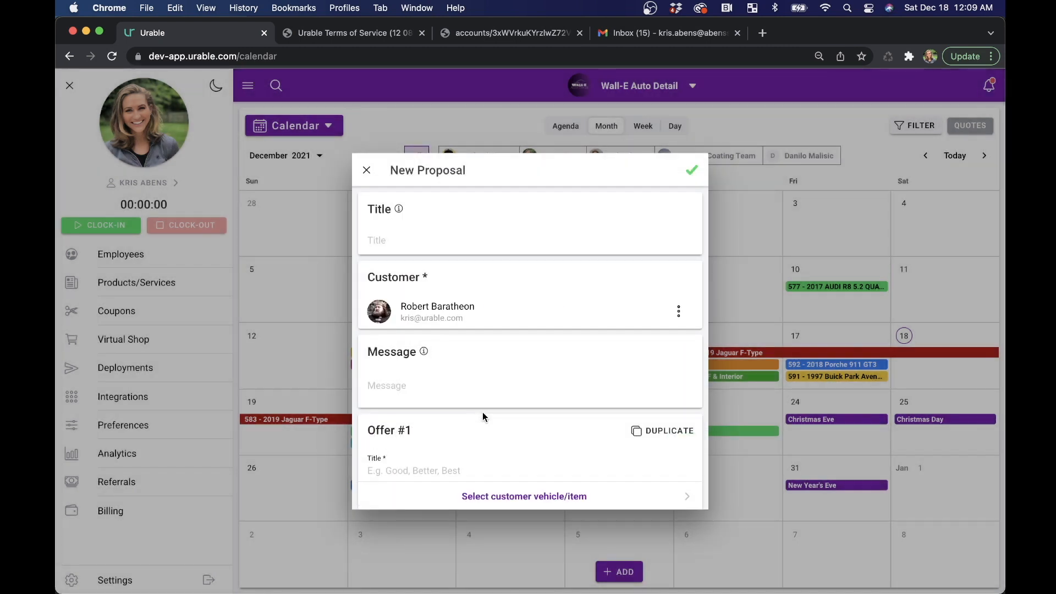
- Enter the proposal message "Check these out!"
click(392, 386)
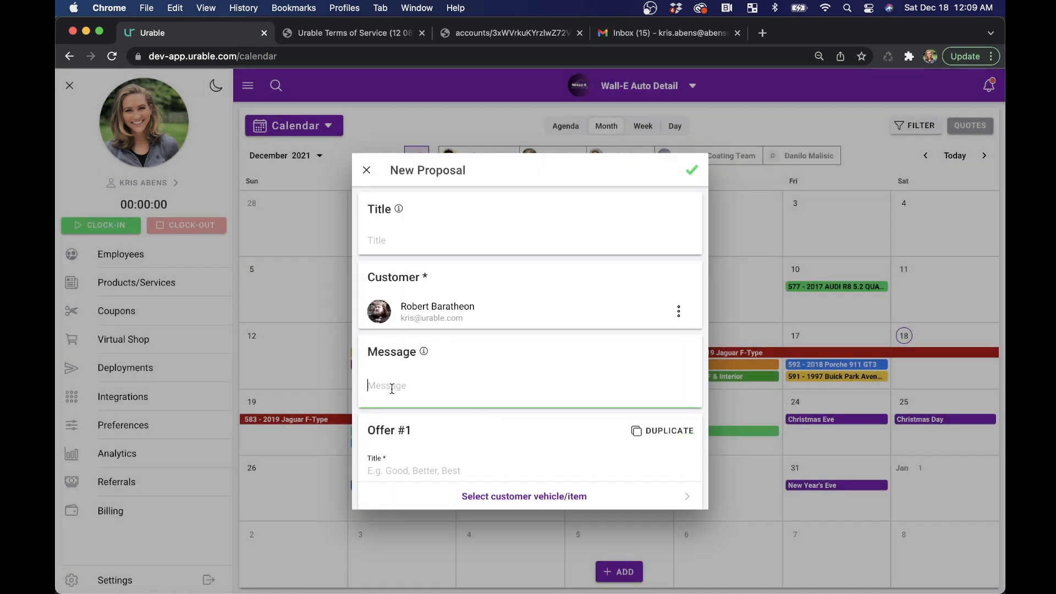
text(heck)
key(BackSpace)
key(BackSpace)
text(Check these out)
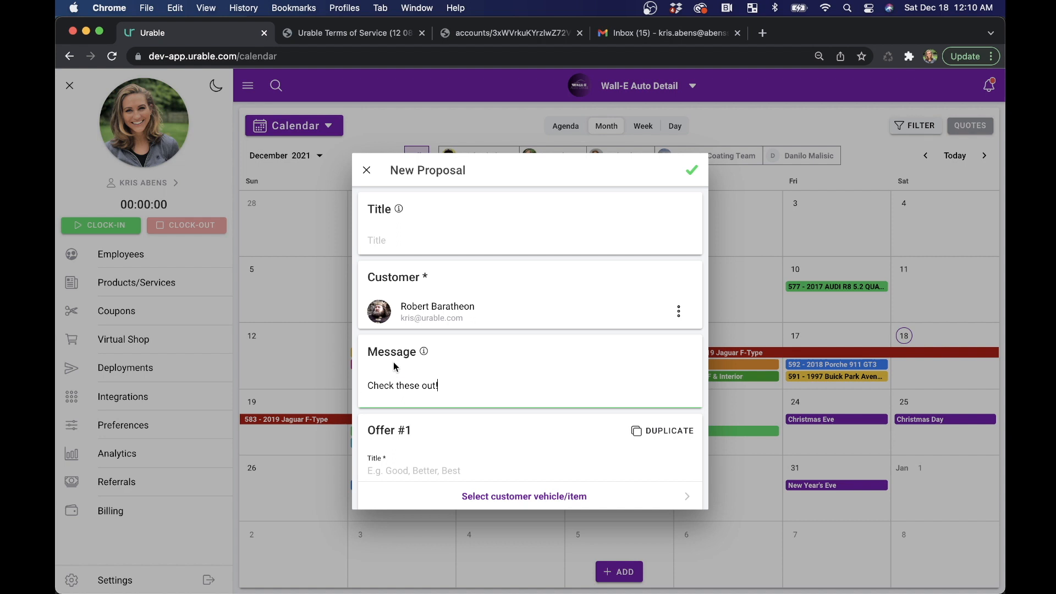
- Title Offer #1 "Good" and add the customer's Dodge Viper GTS to it
scroll(404, 372, down, 2)
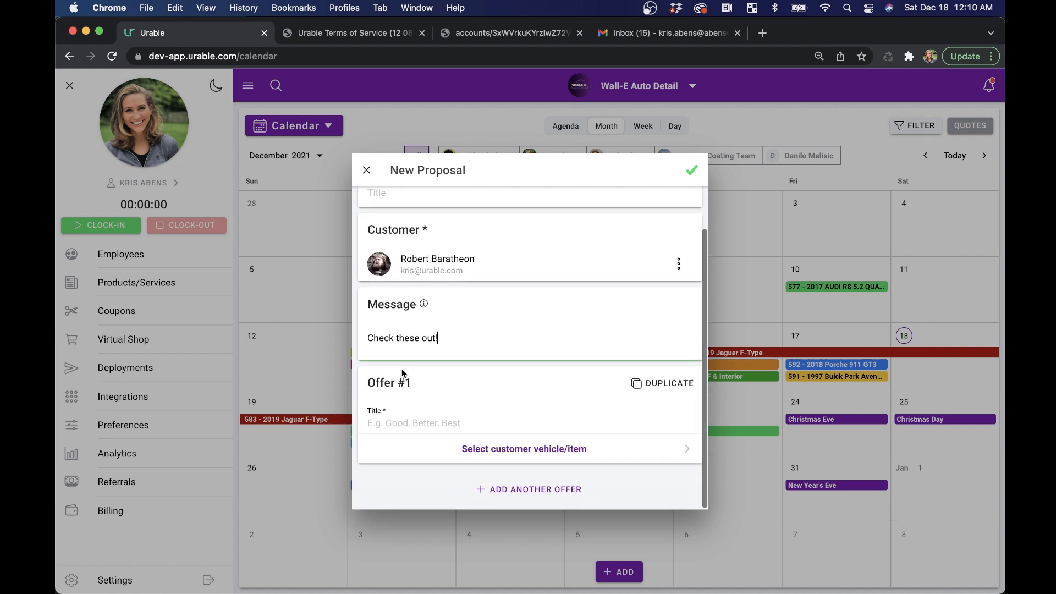
click(403, 425)
text(Good)
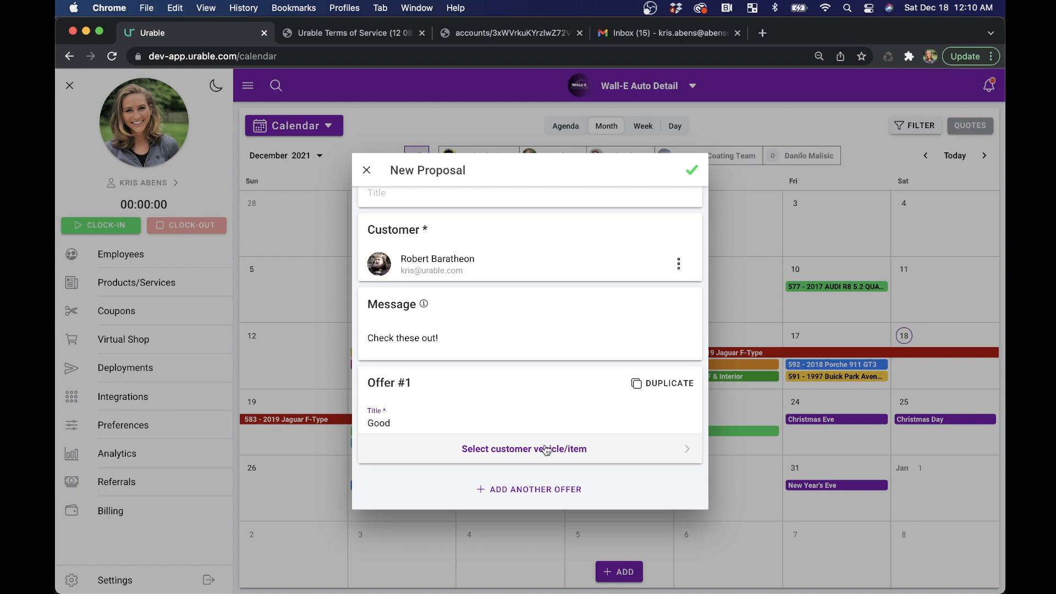
click(544, 449)
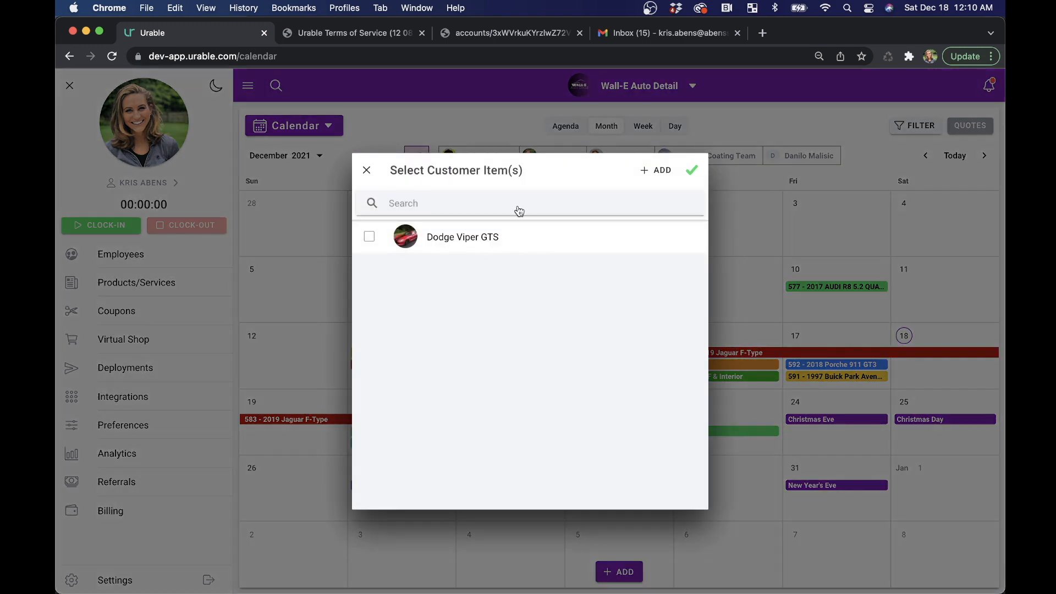
click(504, 242)
click(691, 170)
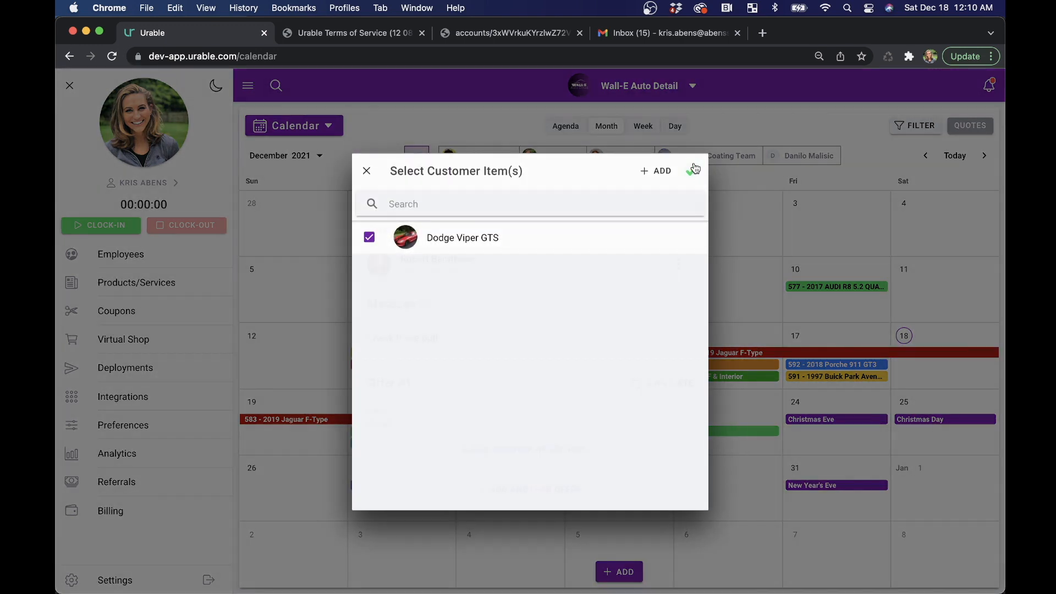
- Add the Level 1 Package at the Coupe price of $1,150.00 to the Dodge Viper GTS in Offer #1
click(546, 485)
scroll(531, 437, down, 5)
click(420, 374)
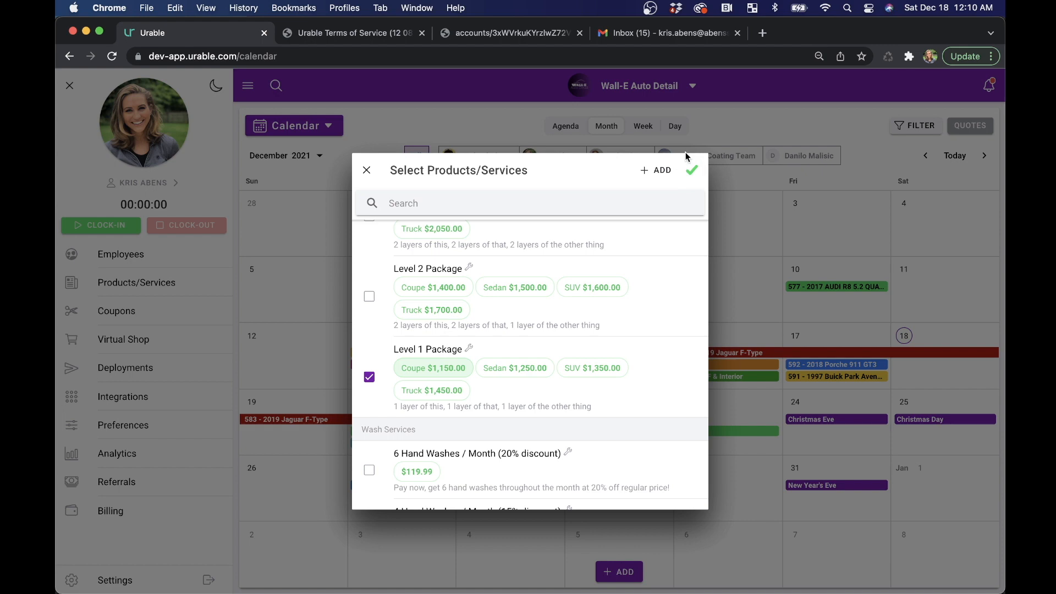
click(692, 170)
scroll(593, 410, down, 5)
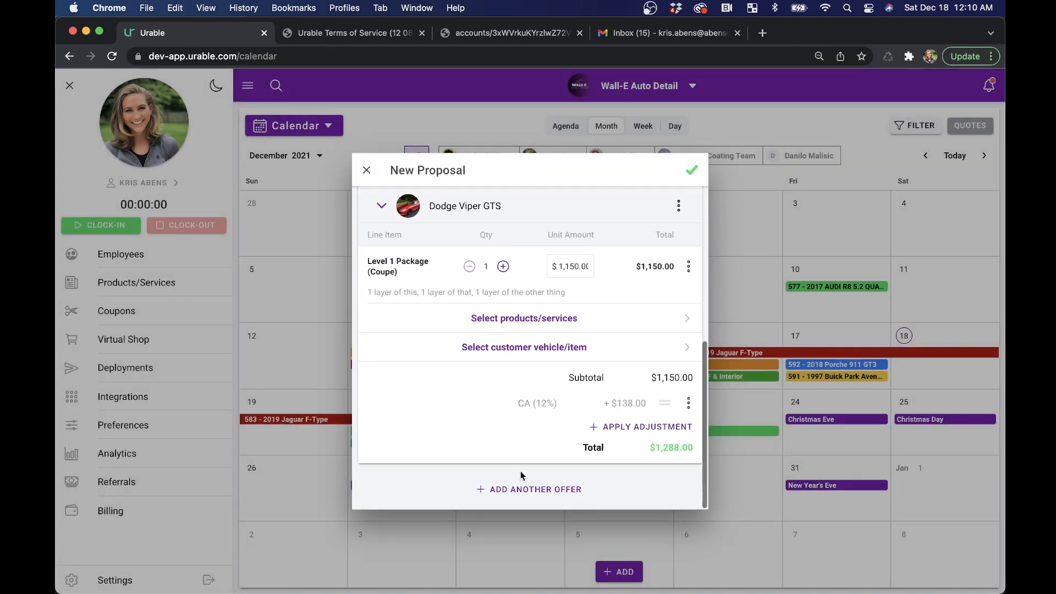
- Duplicate Offer #1 and title the resulting Offer #2 "Better"
scroll(570, 388, up, 3)
scroll(570, 387, down, 1)
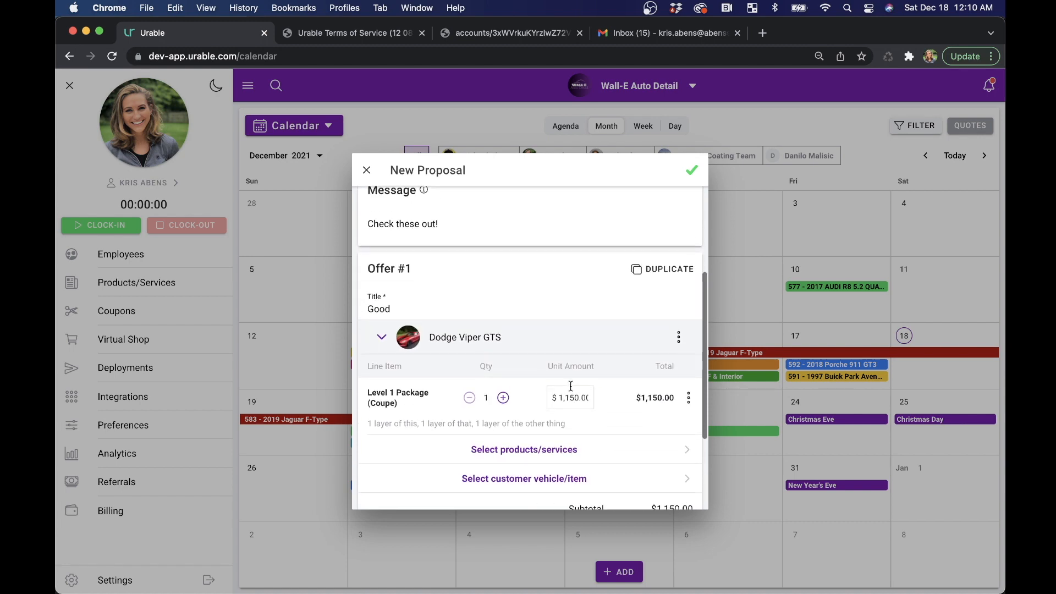
click(662, 269)
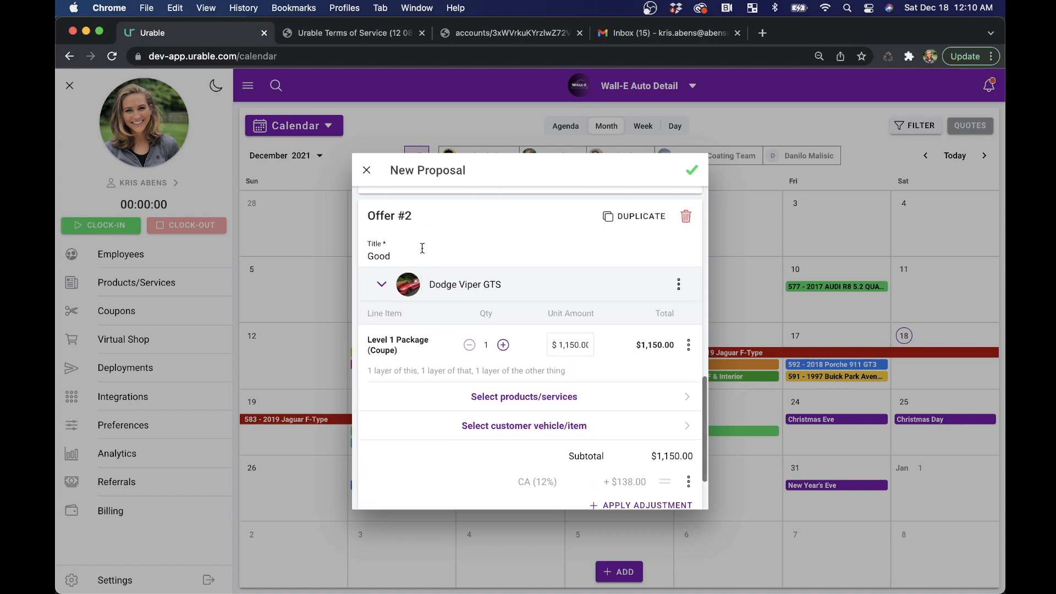
double_click(401, 256)
text(Better)
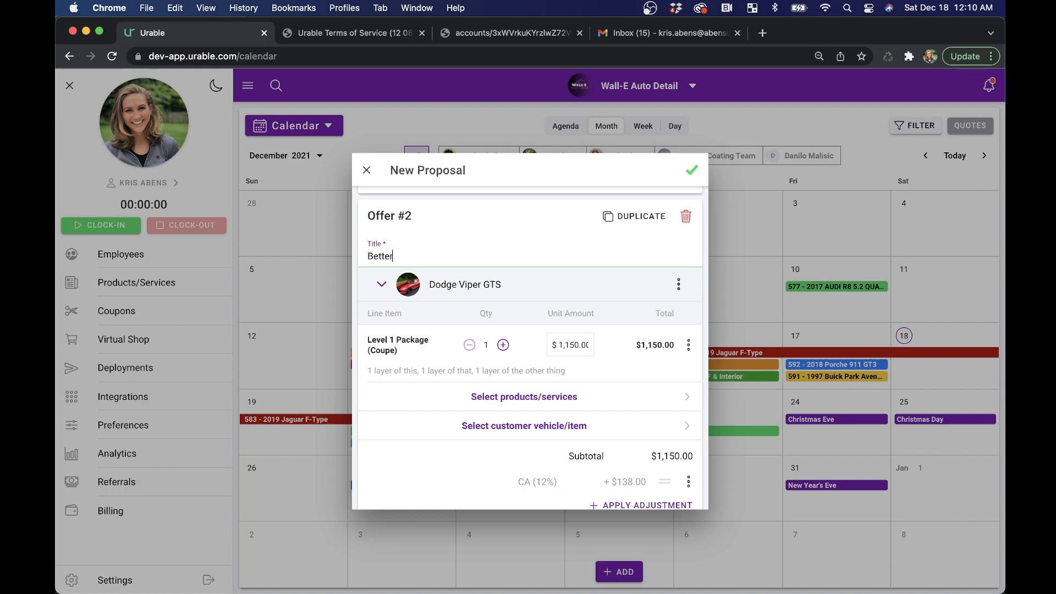
- Replace the Level 1 Package in Offer #2 with the Level 2 Package at the Coupe price of $1,400.00
click(688, 344)
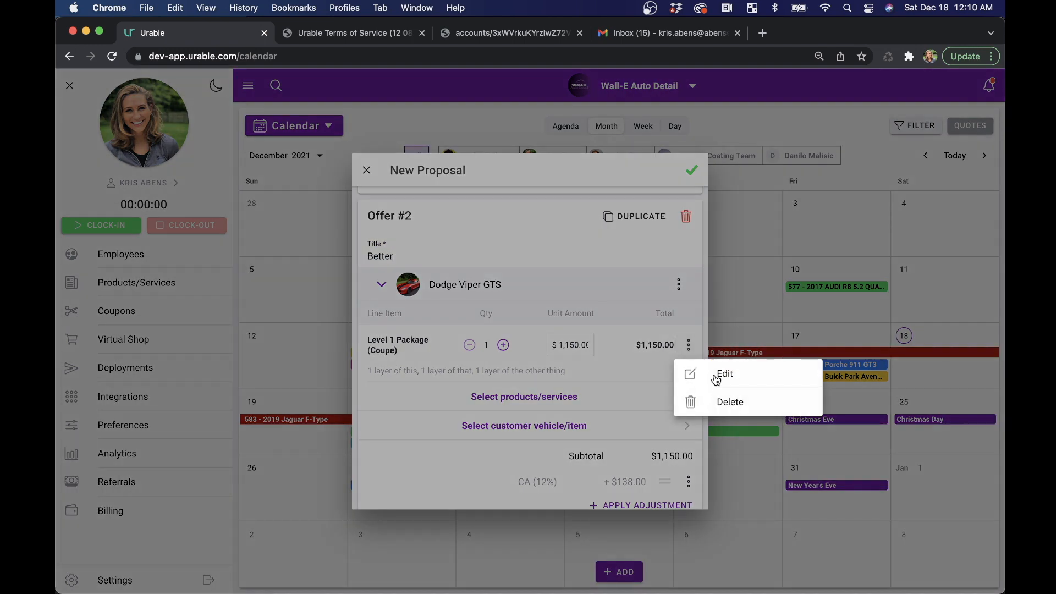
click(717, 403)
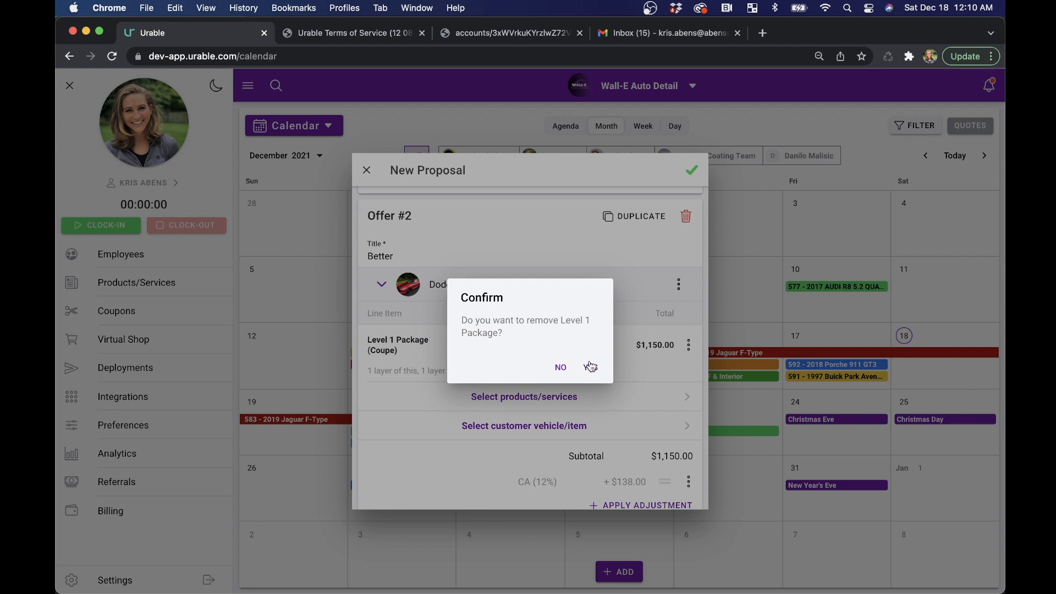
click(590, 365)
click(523, 419)
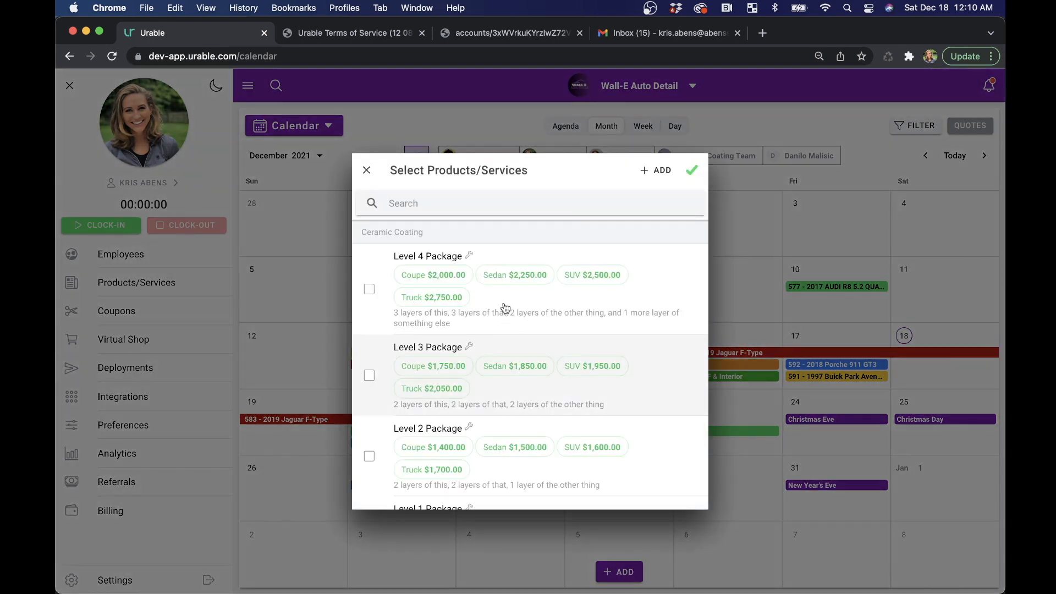
click(435, 447)
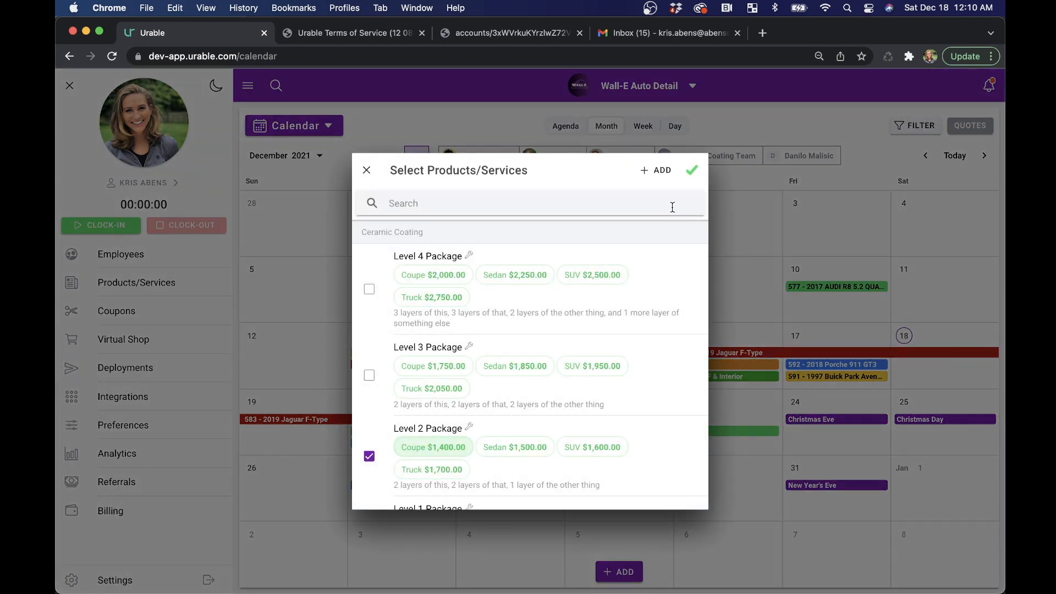
click(689, 172)
- Duplicate Offer #2 and title the resulting Offer #3 "Best"
click(623, 320)
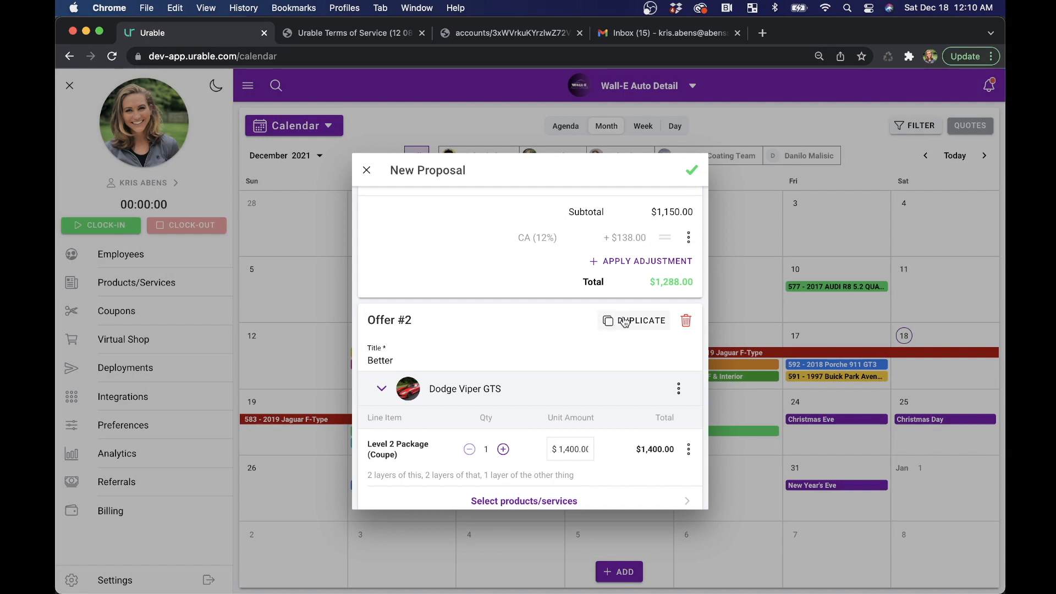
scroll(559, 380, down, 2)
scroll(426, 240, up, 2)
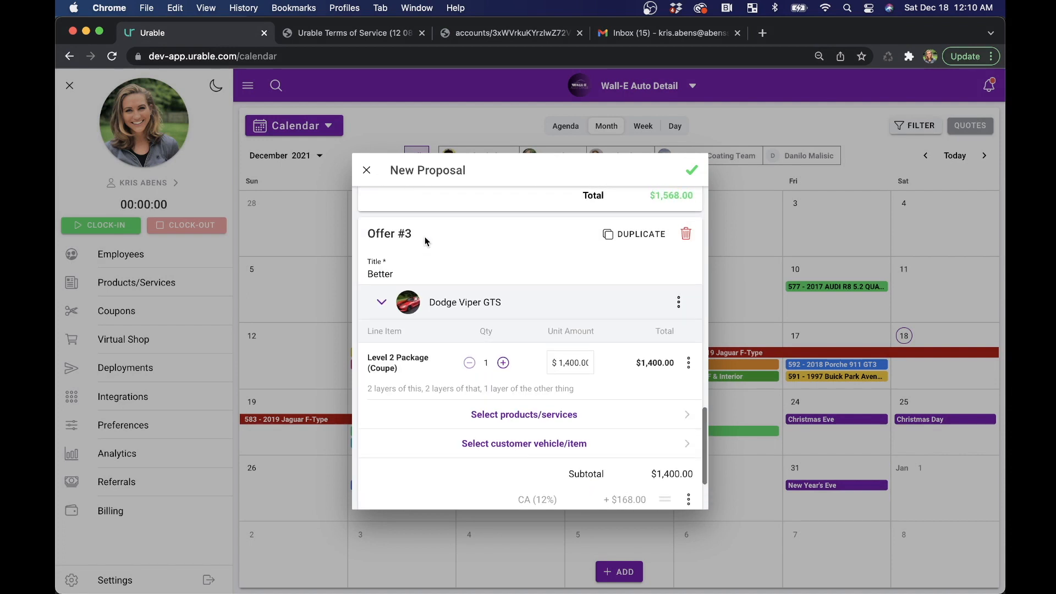
double_click(407, 290)
text(Bes)
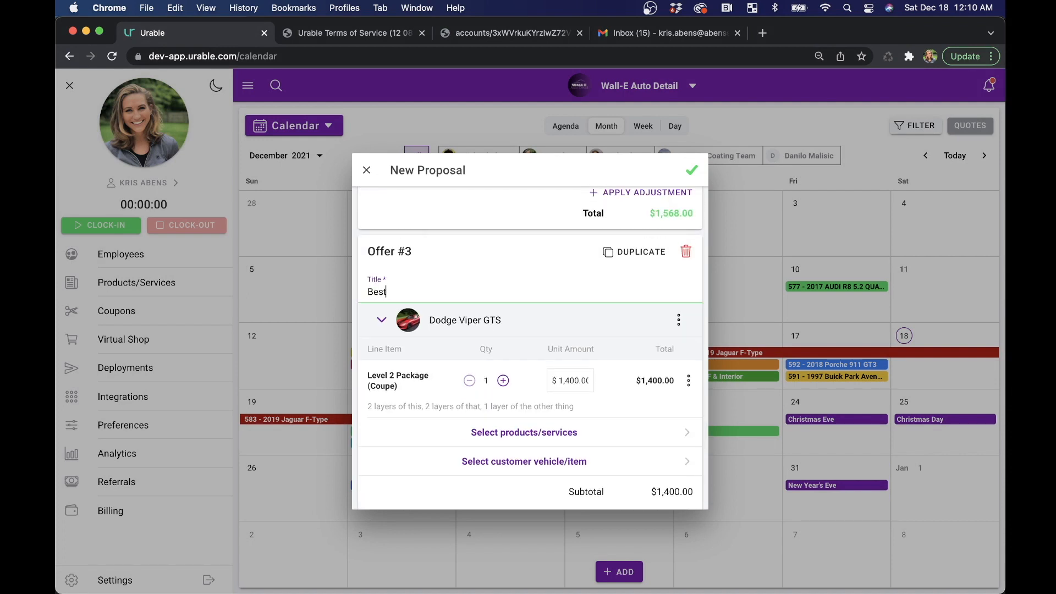
- Replace the Level 2 Package in Offer #3 with the Level 3 Package at the Coupe price of $1,750.00
click(688, 380)
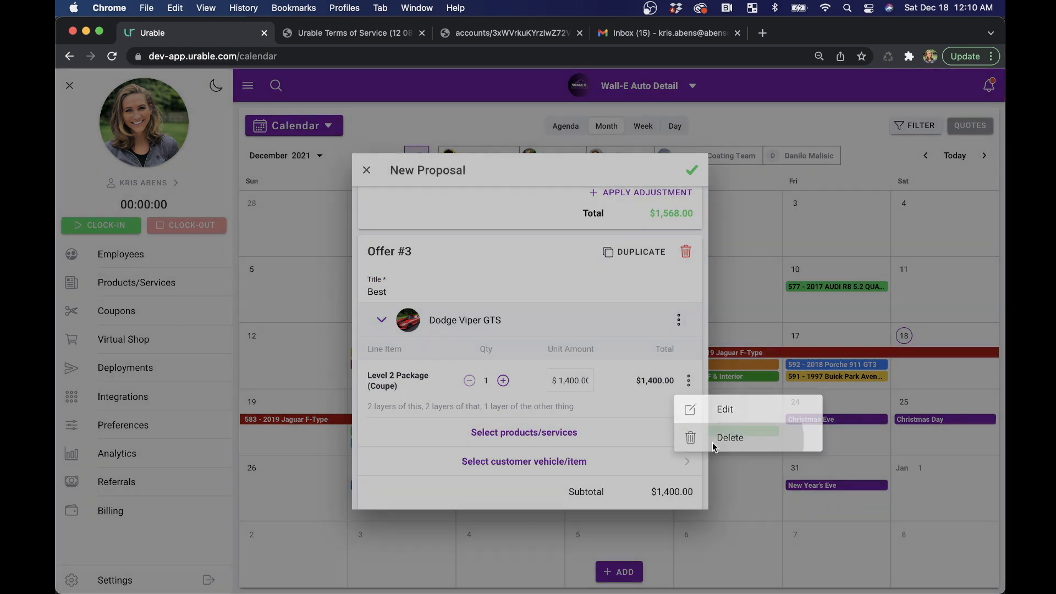
click(712, 443)
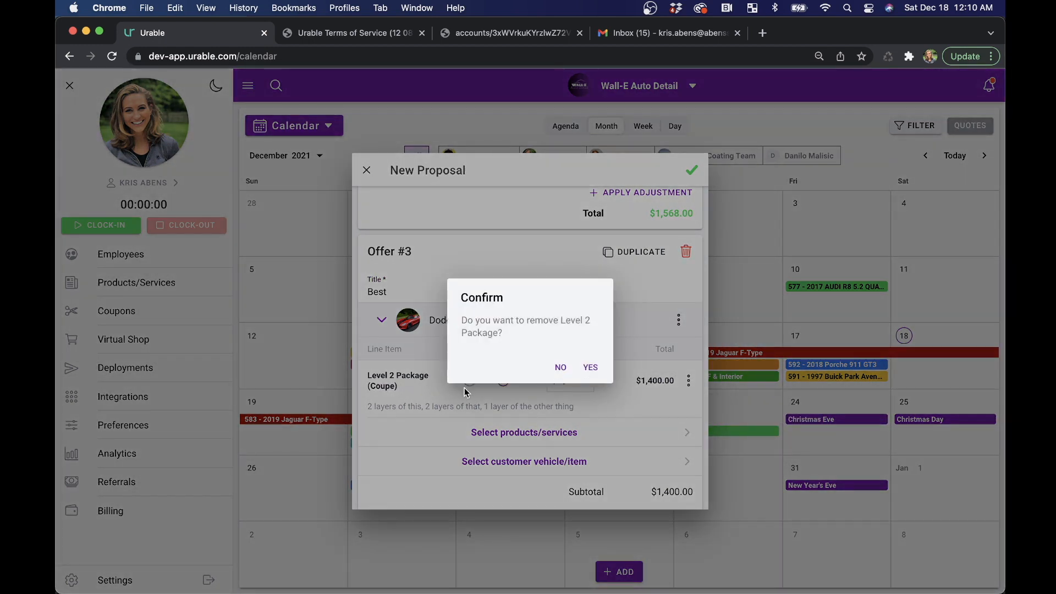
click(587, 370)
click(525, 430)
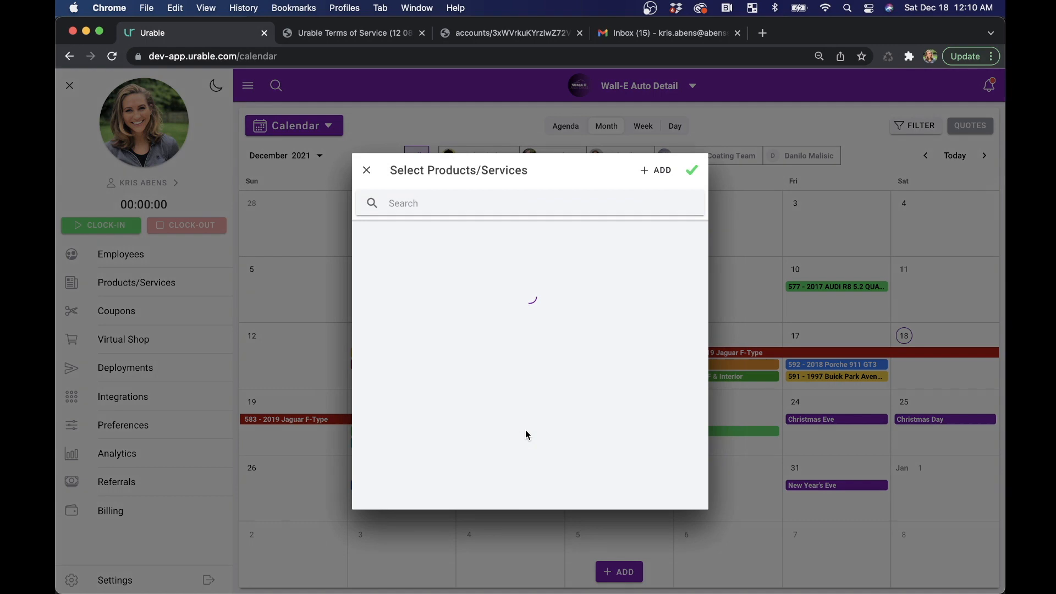
click(426, 367)
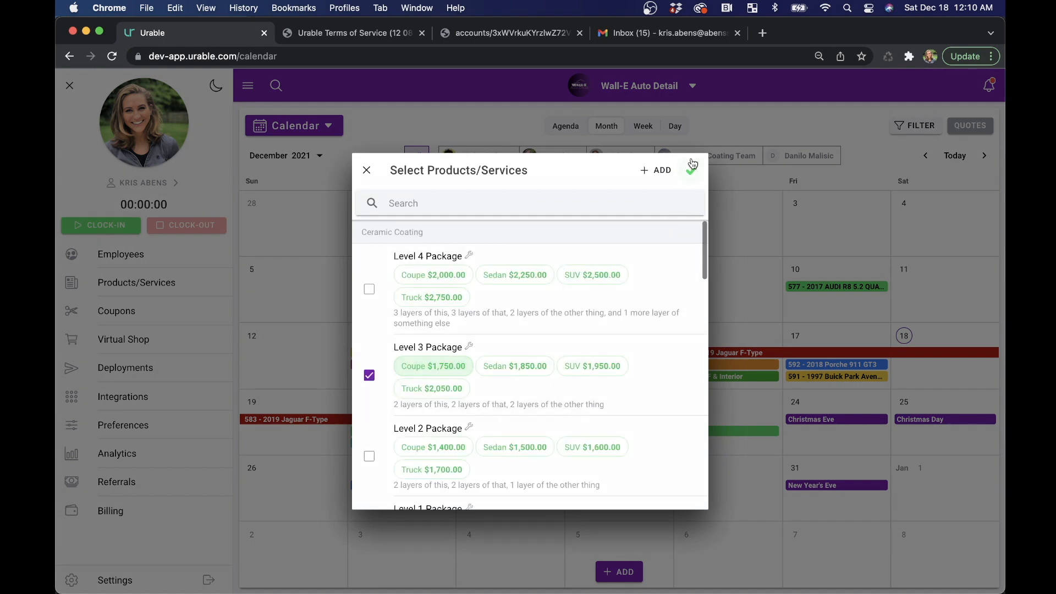
click(692, 170)
- Review the offers, save the proposal and send it to the customer by email
scroll(545, 385, down, 2)
scroll(528, 357, up, 8)
scroll(527, 355, up, 10)
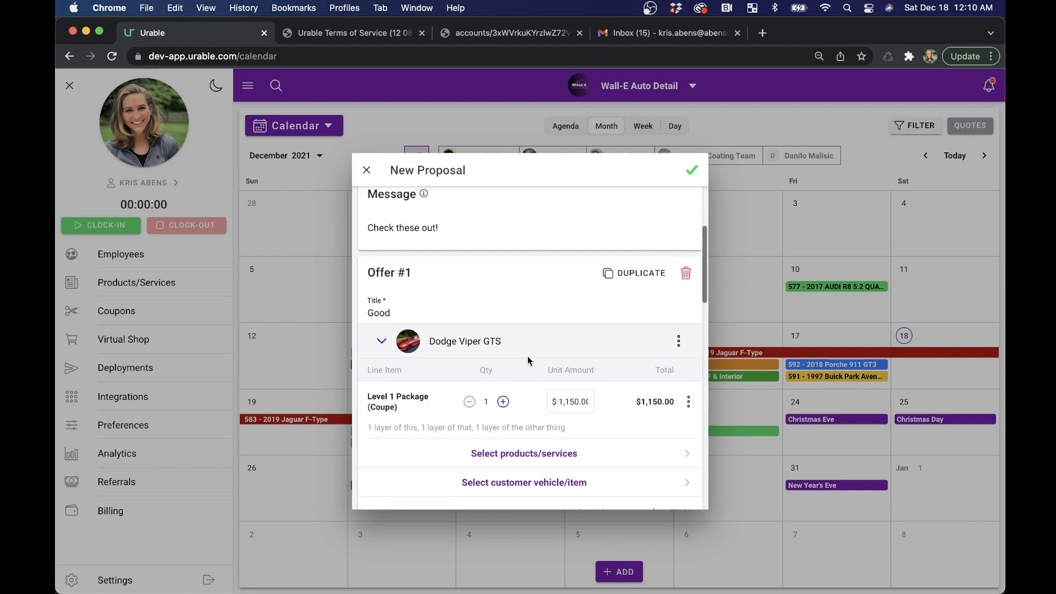
click(693, 172)
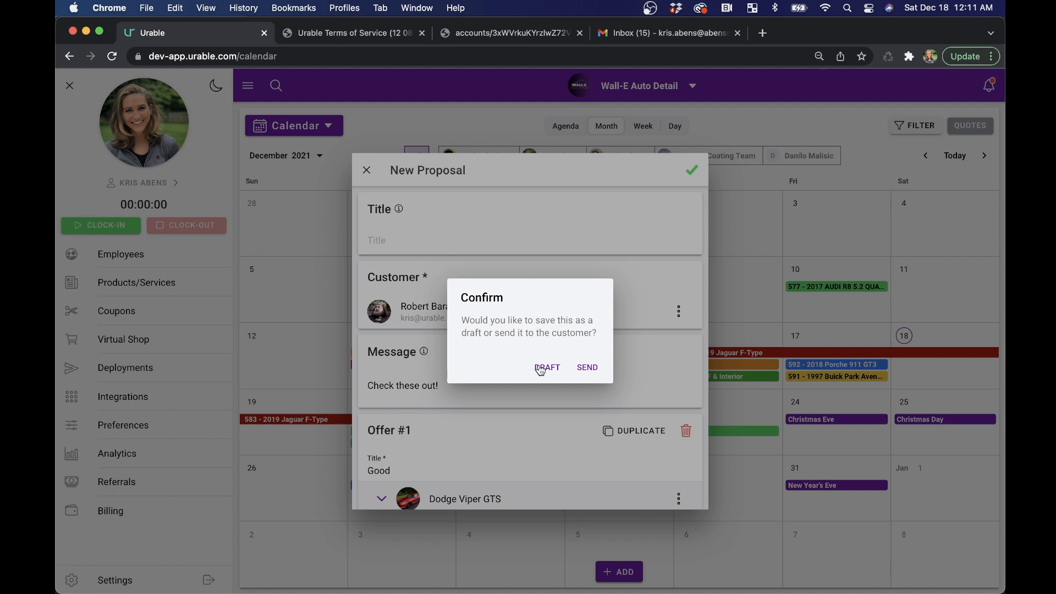
click(598, 367)
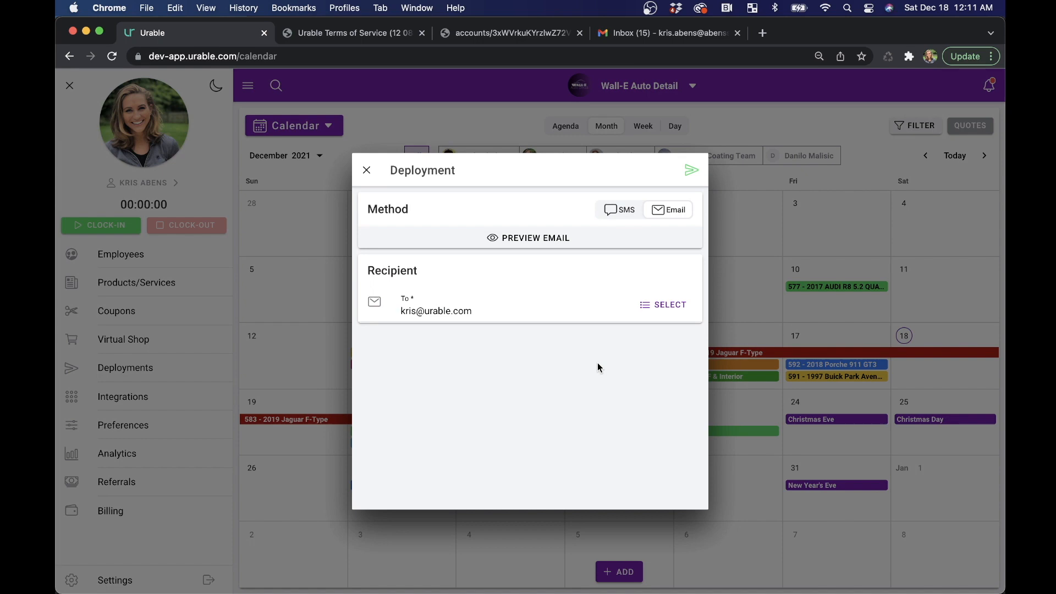
click(691, 171)
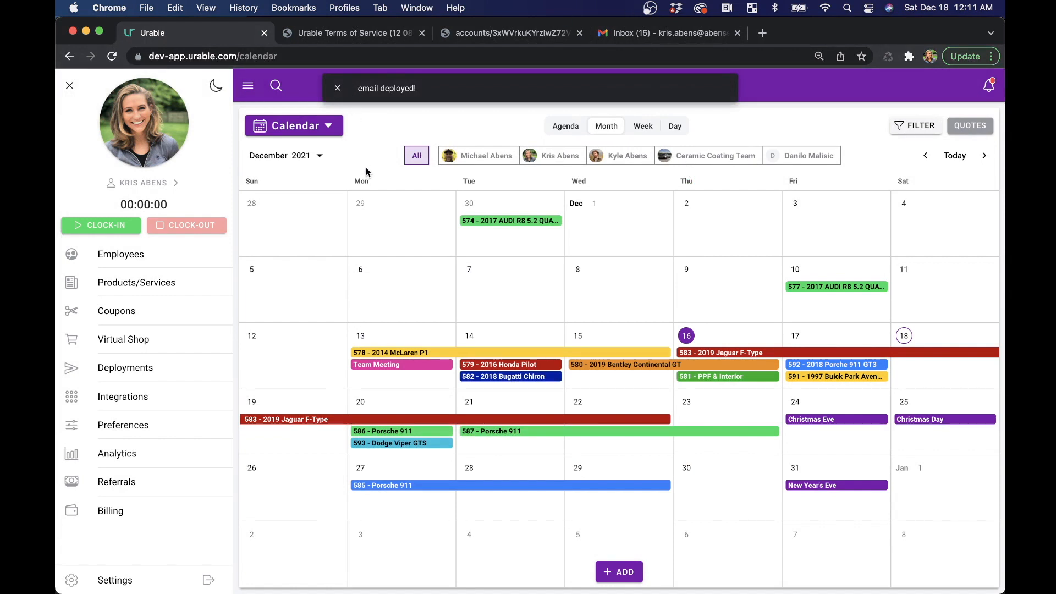
- Switch to Gmail, open the newest Wall-E Auto Detail proposal email and follow its link to review and select an offer
click(682, 37)
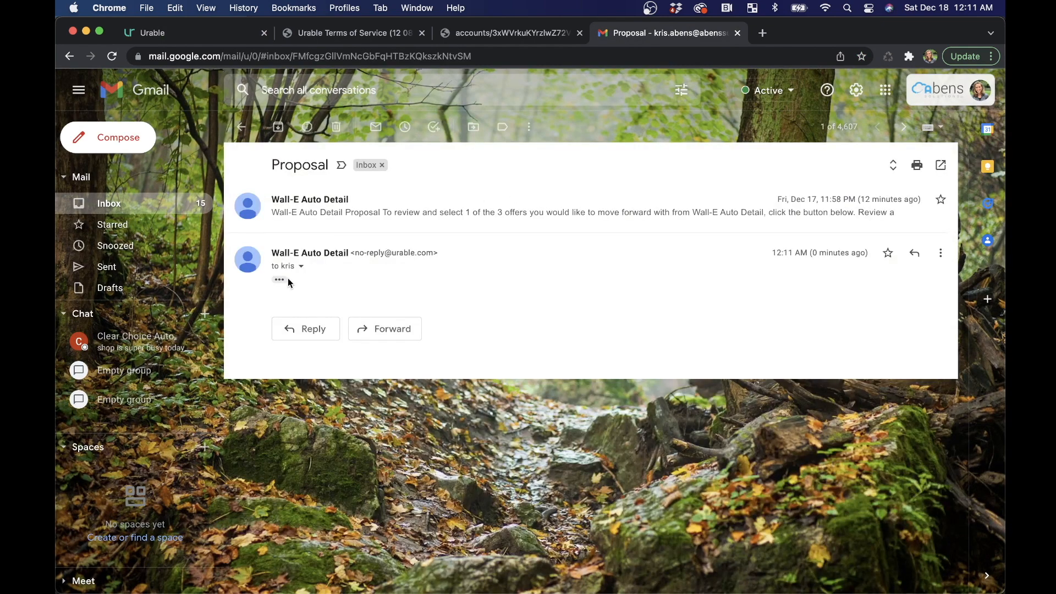
scroll(553, 368, down, 3)
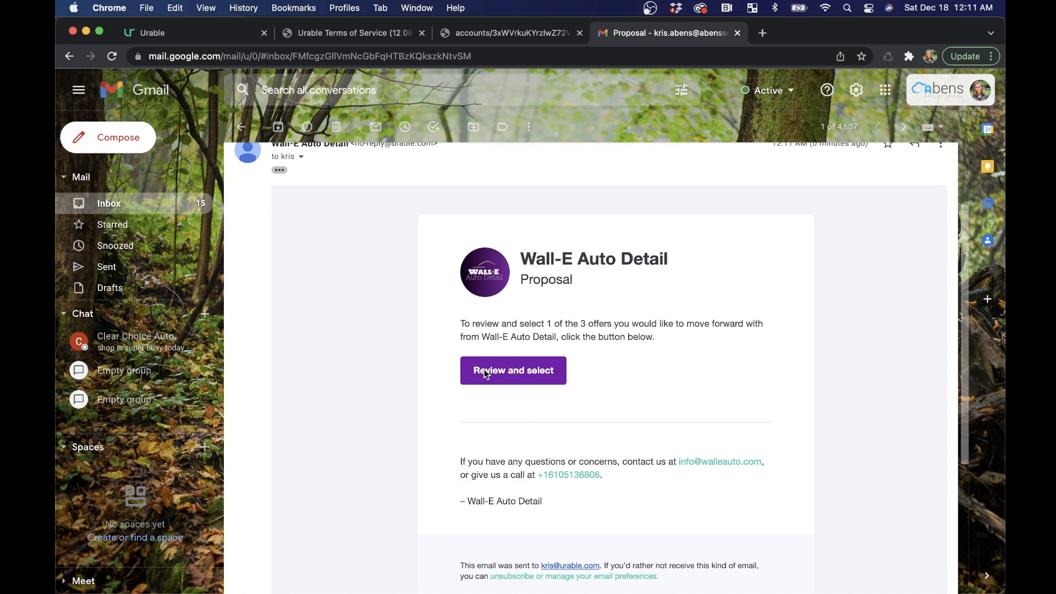
scroll(495, 370, up, 3)
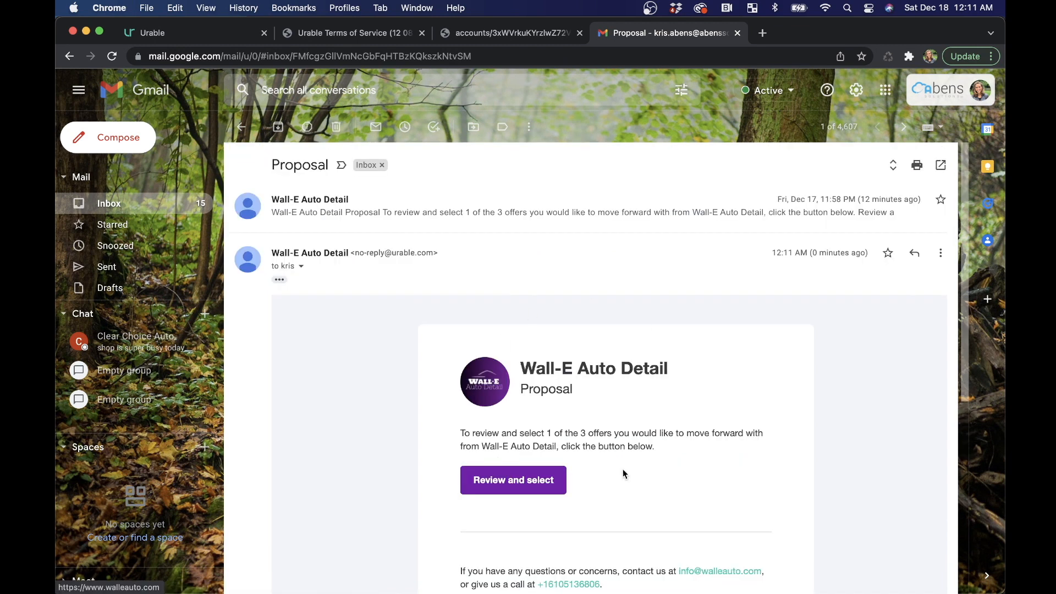
click(504, 490)
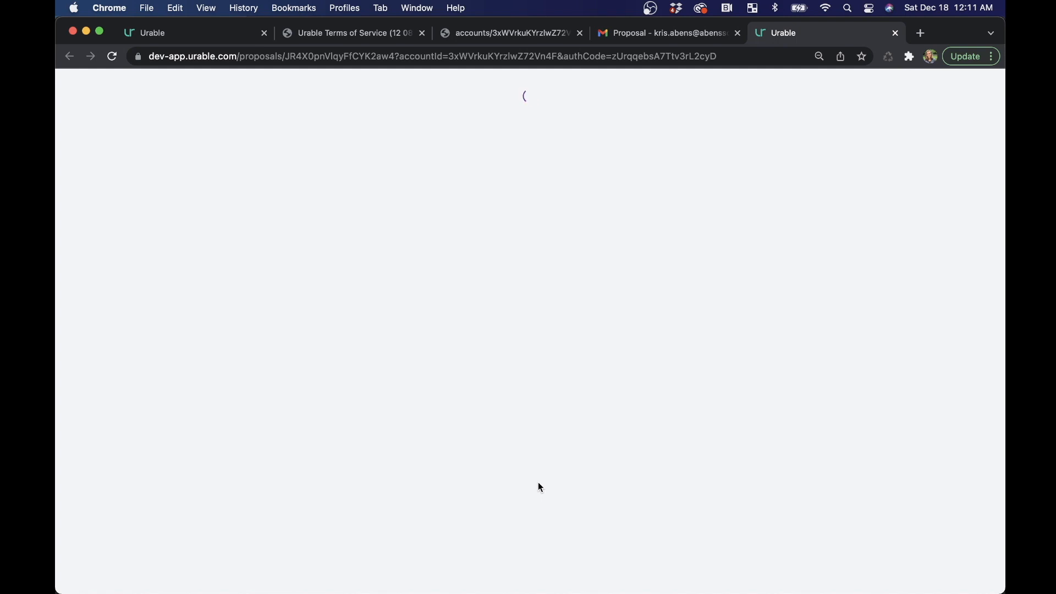
- Examine the customer's proposal page, comparing the message, packages and totals of the Good, Better and Best offers
scroll(276, 426, down, 10)
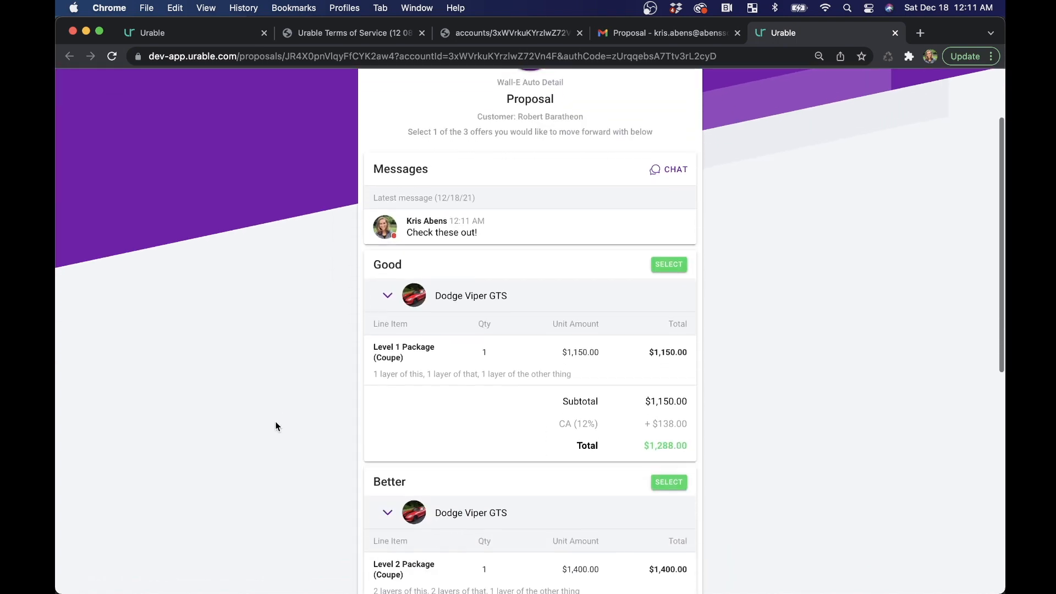
scroll(277, 427, up, 7)
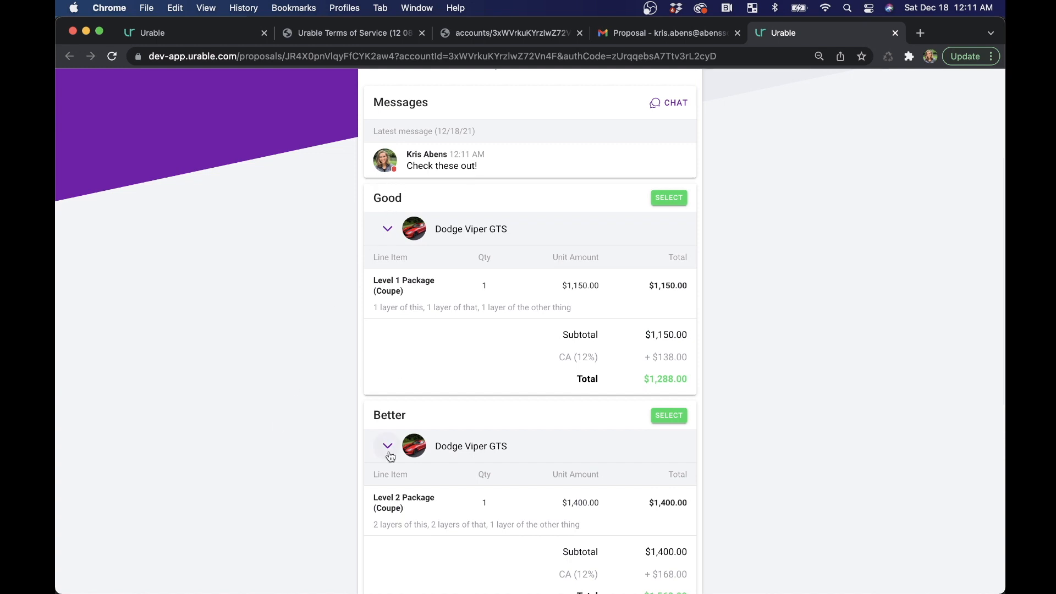
scroll(358, 458, down, 5)
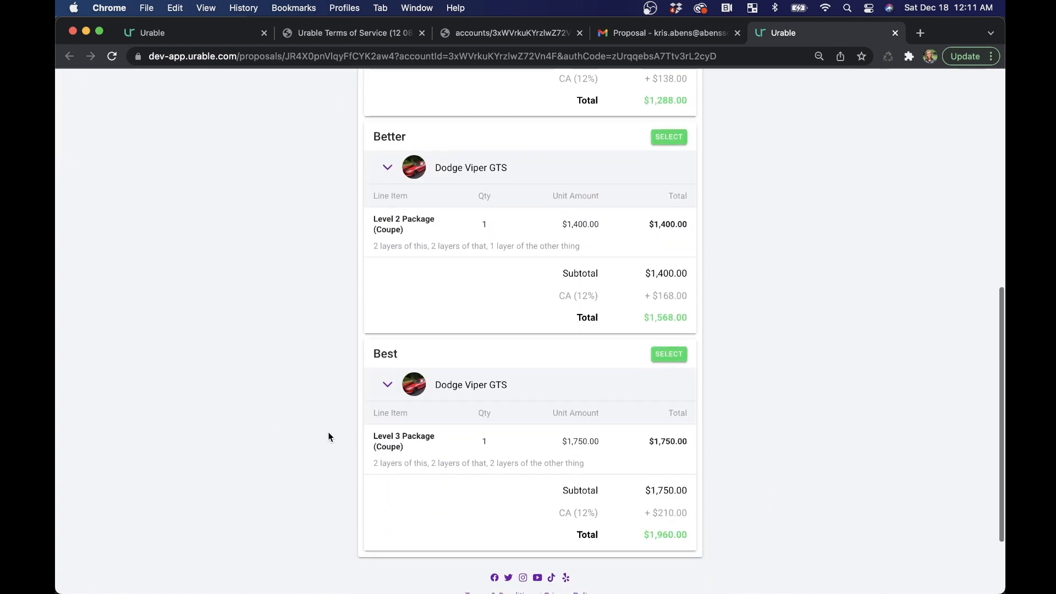
scroll(328, 431, up, 8)
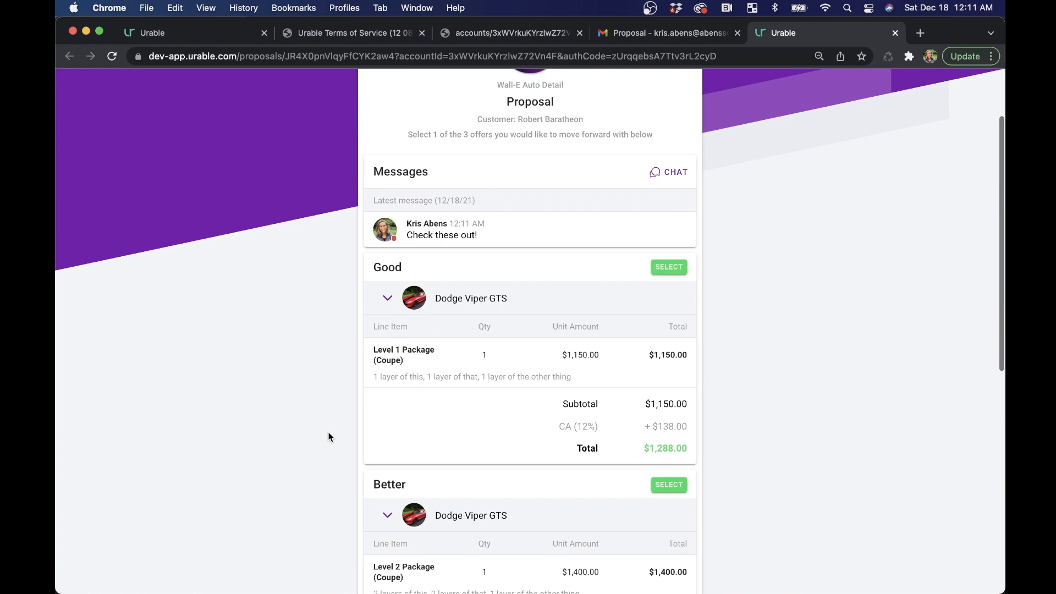
scroll(439, 371, up, 2)
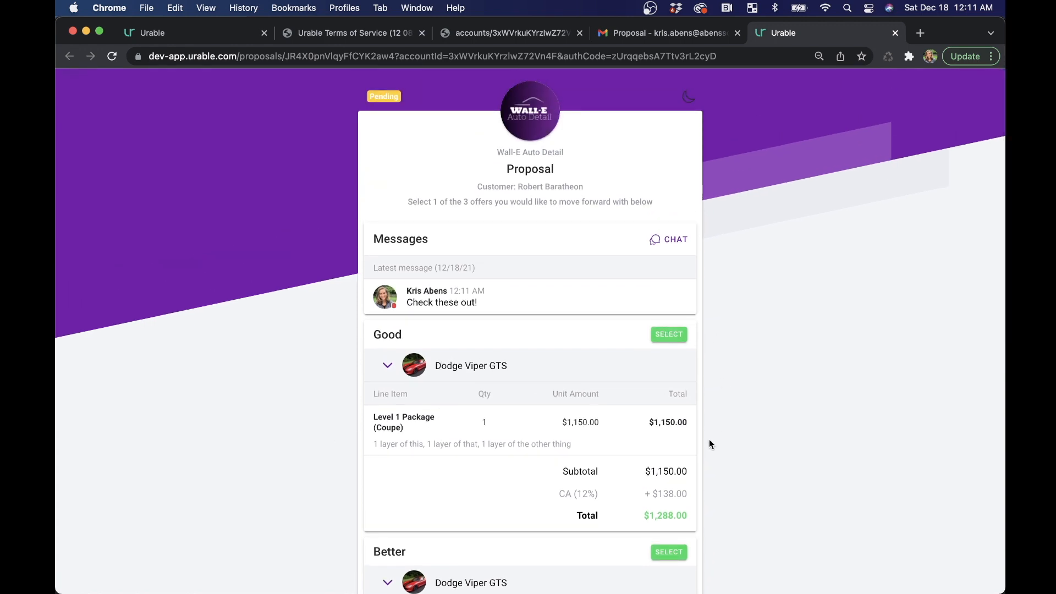
scroll(718, 422, down, 8)
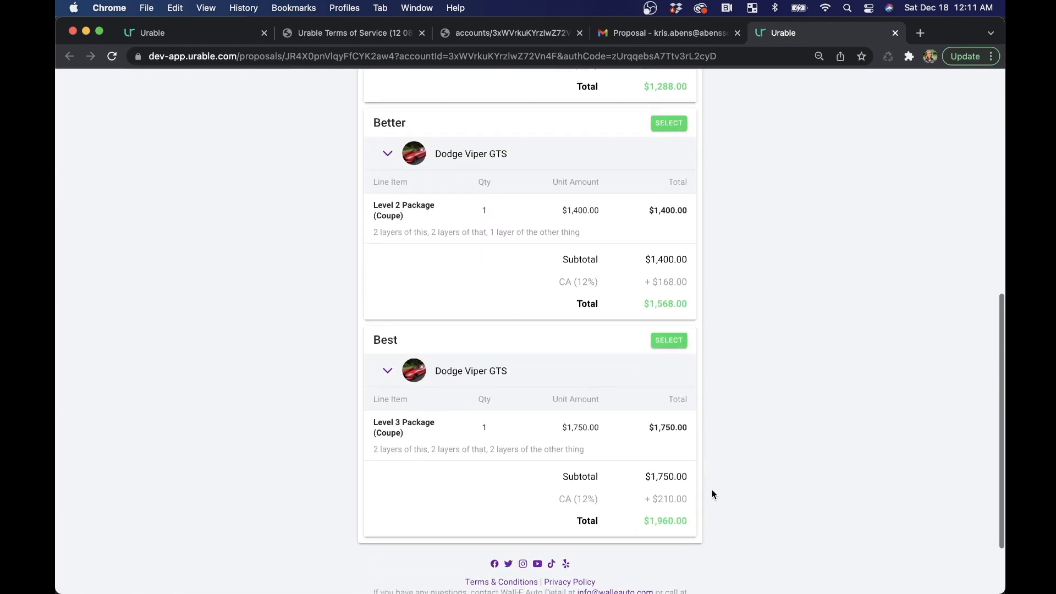
scroll(712, 494, up, 9)
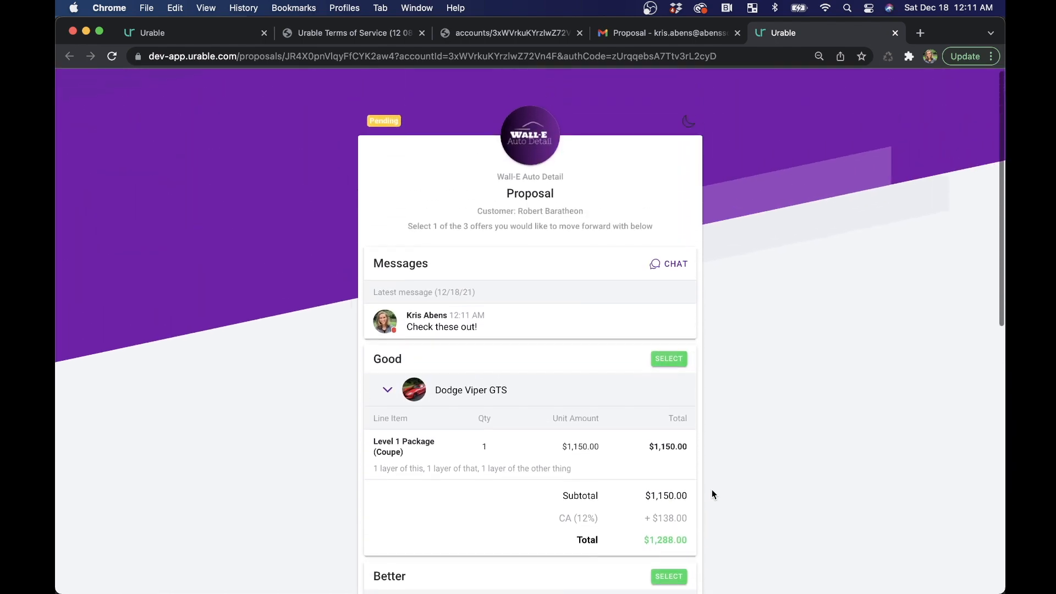
scroll(712, 495, down, 3)
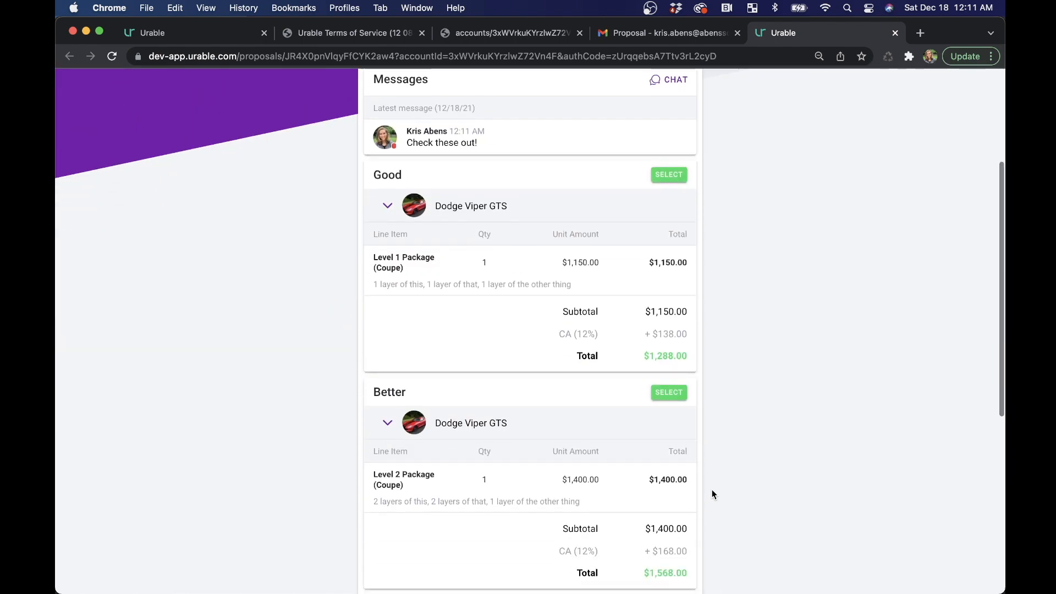
scroll(712, 495, down, 3)
scroll(713, 495, up, 2)
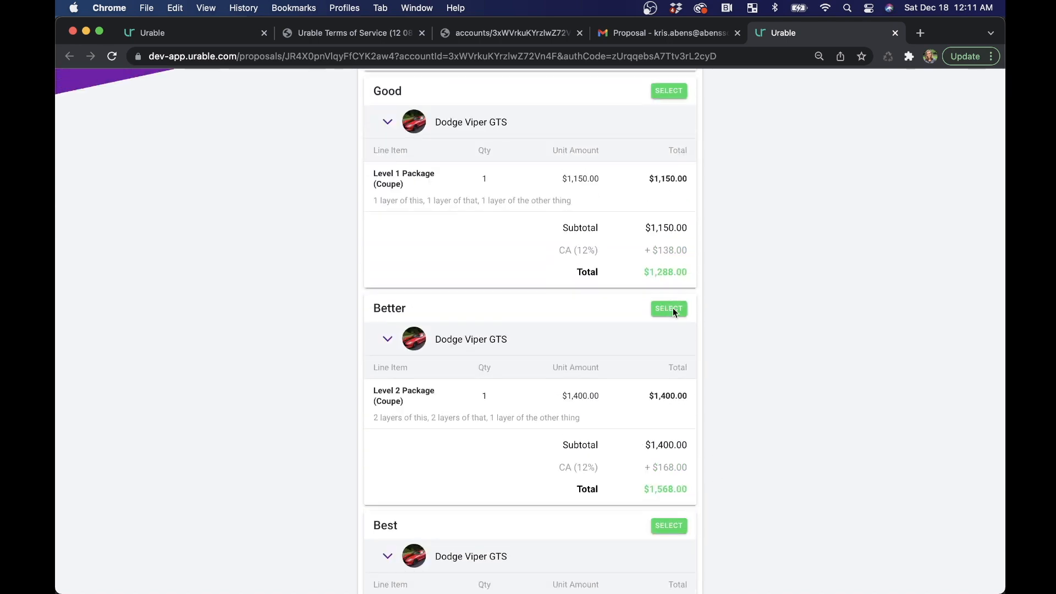
- Select the "Better" offer as the customer, finalize the proposal, and return to the Urable calendar
click(658, 310)
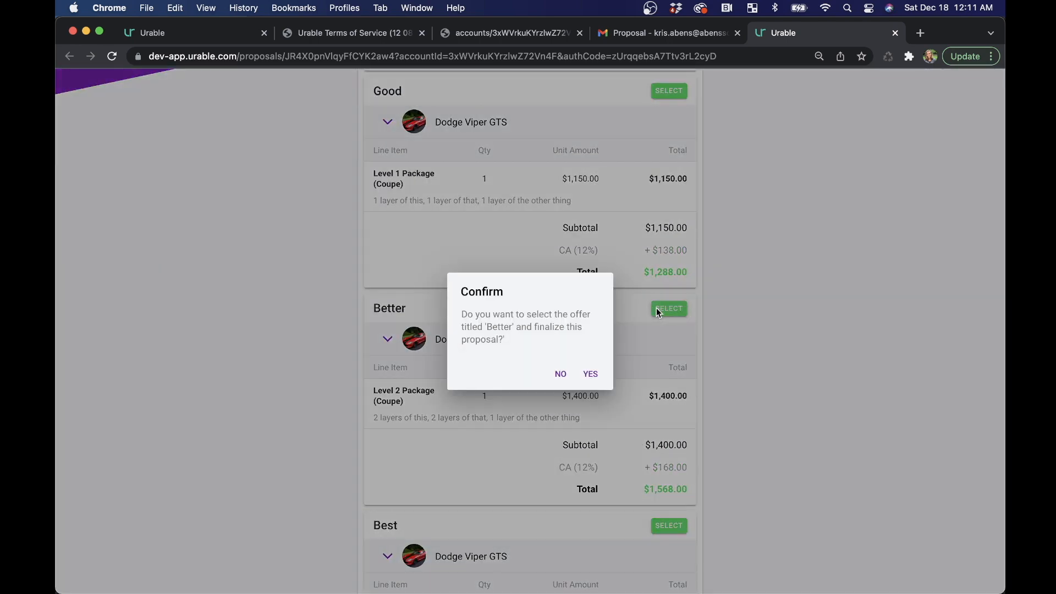
click(590, 374)
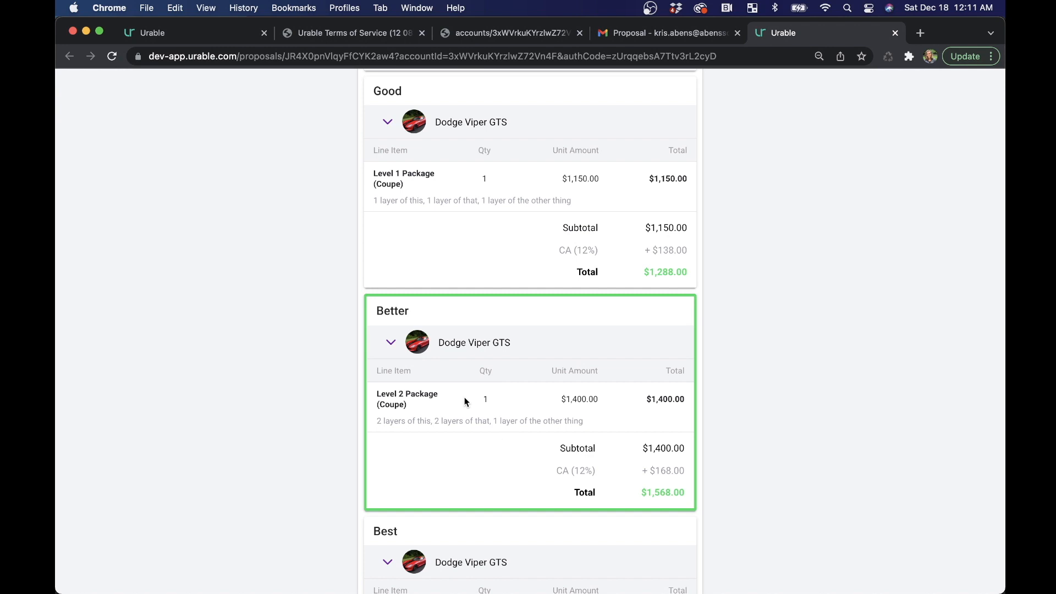
scroll(347, 364, up, 6)
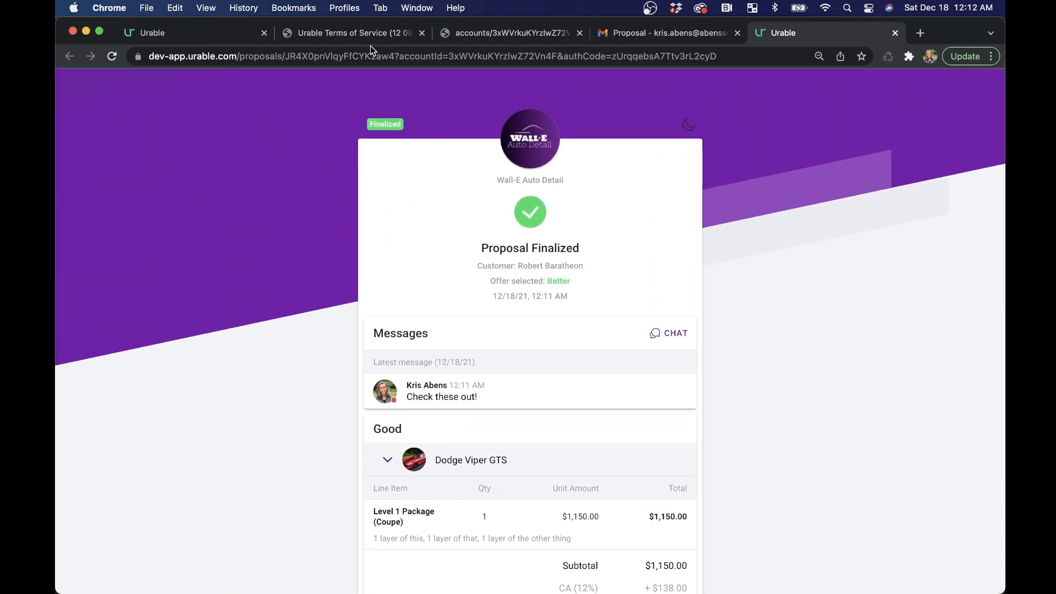
click(184, 37)
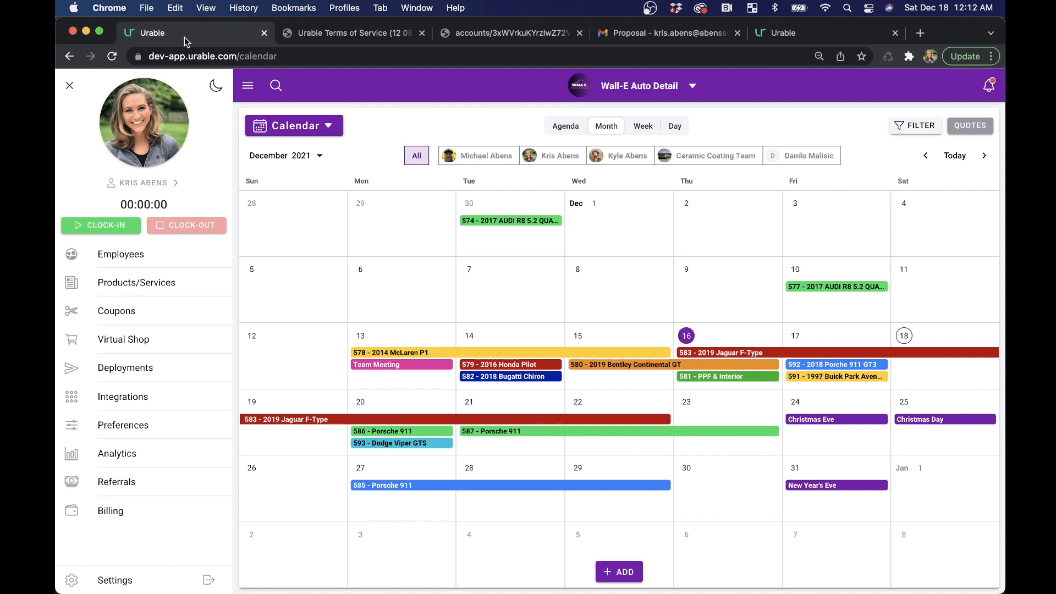
- Open the newest finalized "Good, Better, Best" proposal from the proposals list and review its messages, offers and the selected offer
click(330, 127)
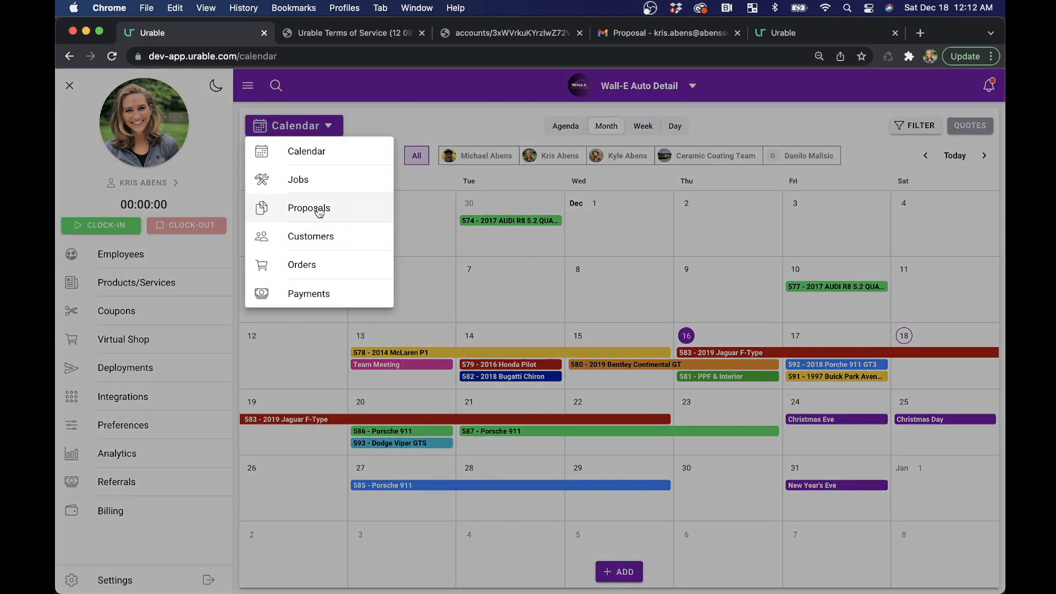
click(343, 215)
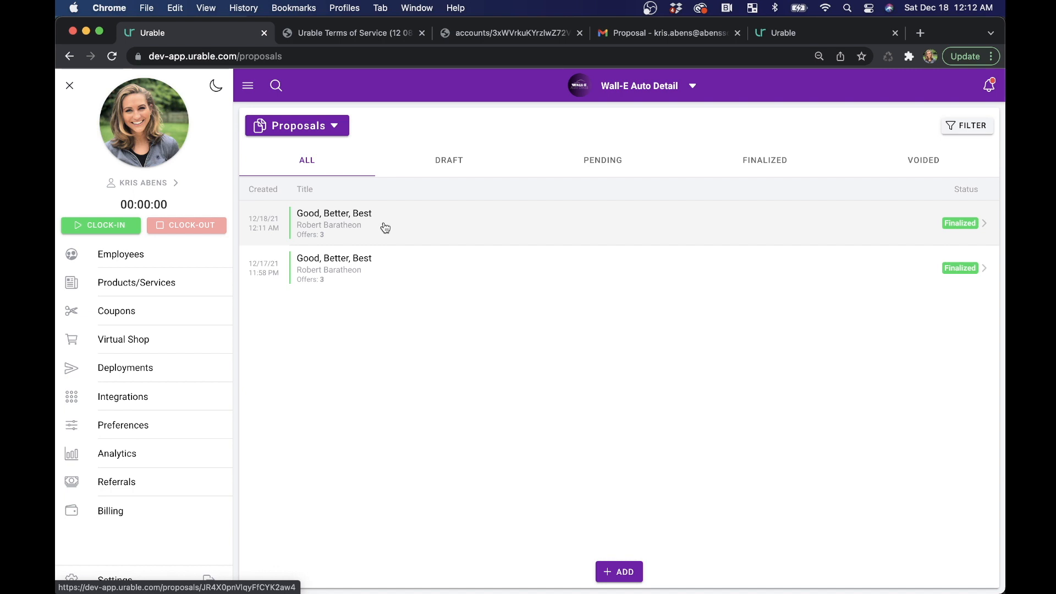
click(411, 230)
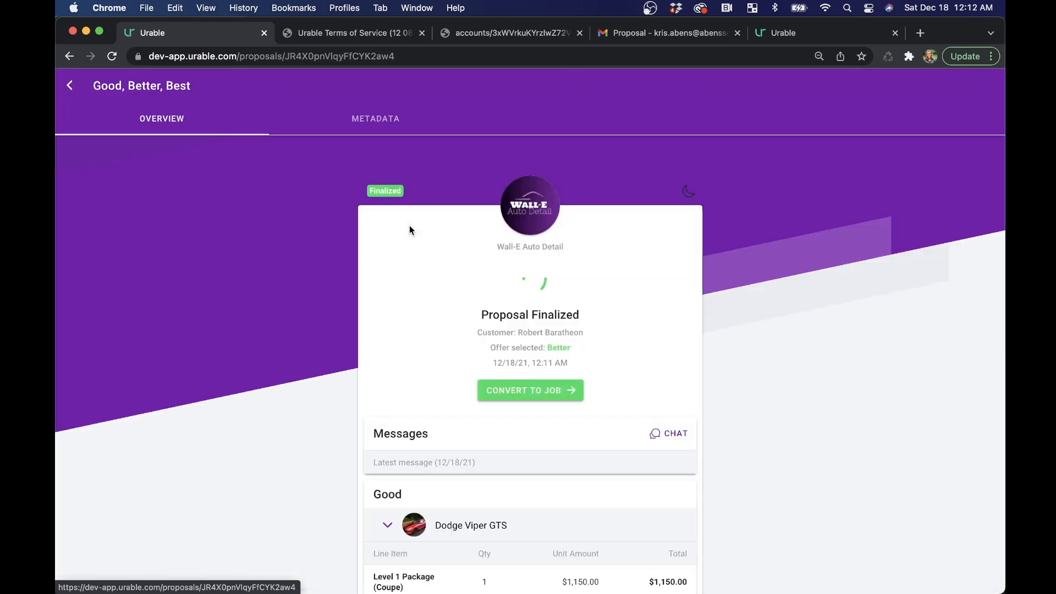
scroll(434, 440, down, 10)
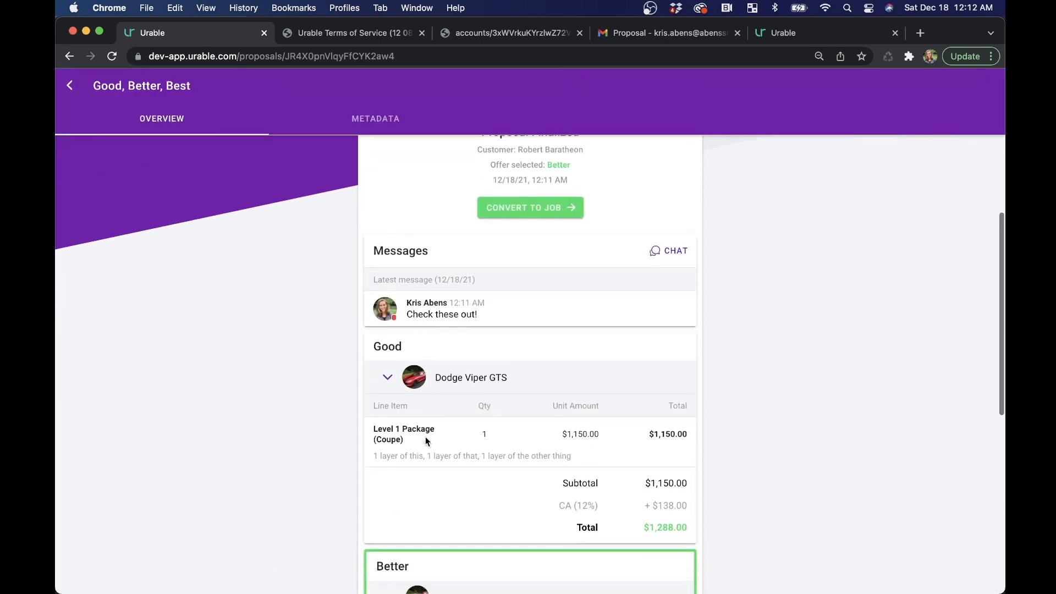
scroll(427, 438, down, 2)
scroll(550, 330, up, 3)
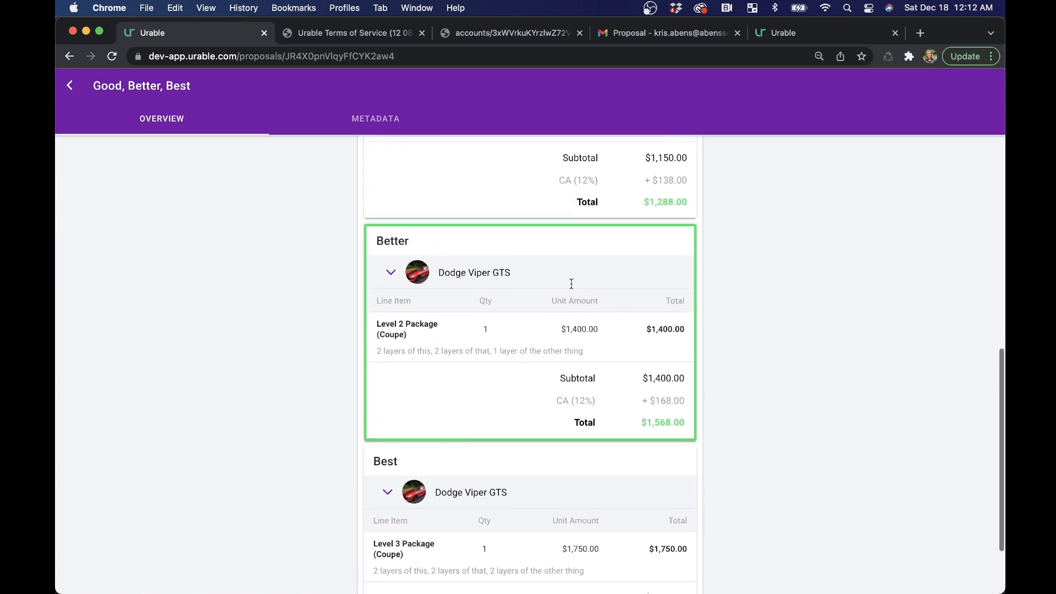
scroll(467, 355, up, 3)
scroll(454, 344, up, 6)
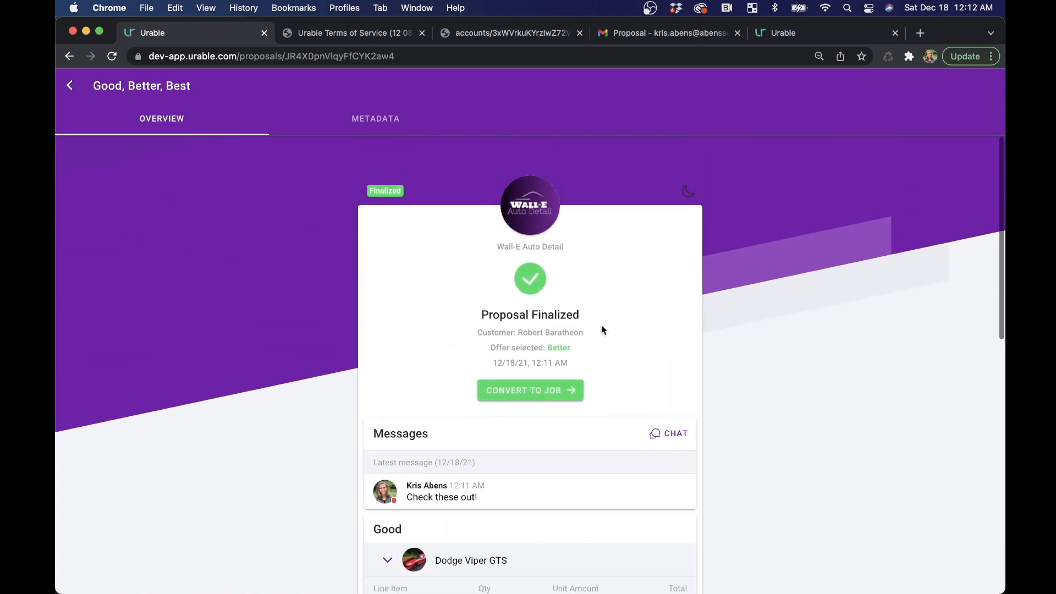
- Convert the finalized proposal to a job, check the carried-over line items and empty schedule, and save the new job
click(558, 397)
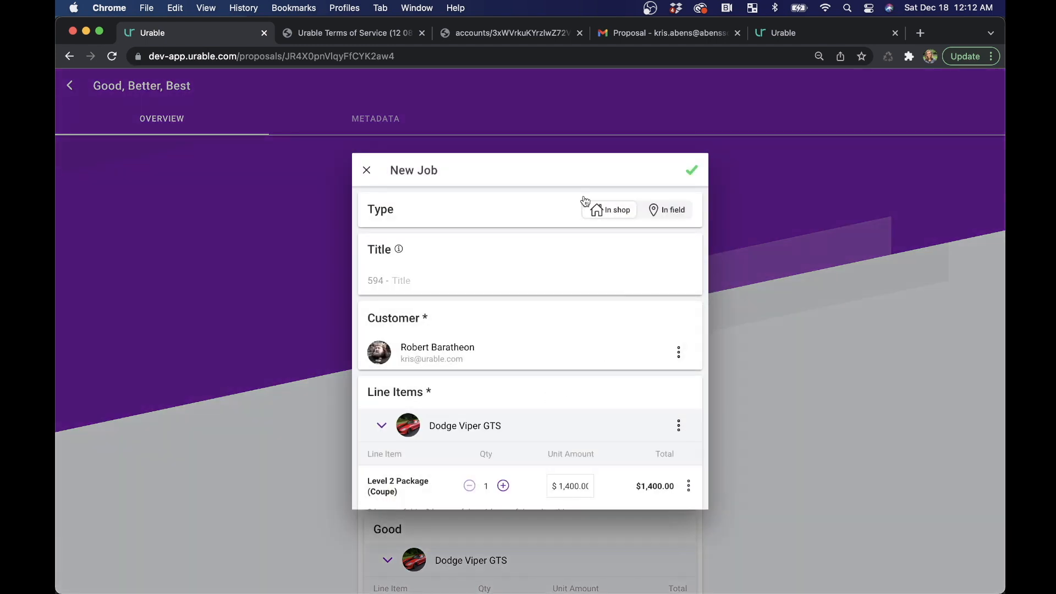
scroll(485, 335, down, 5)
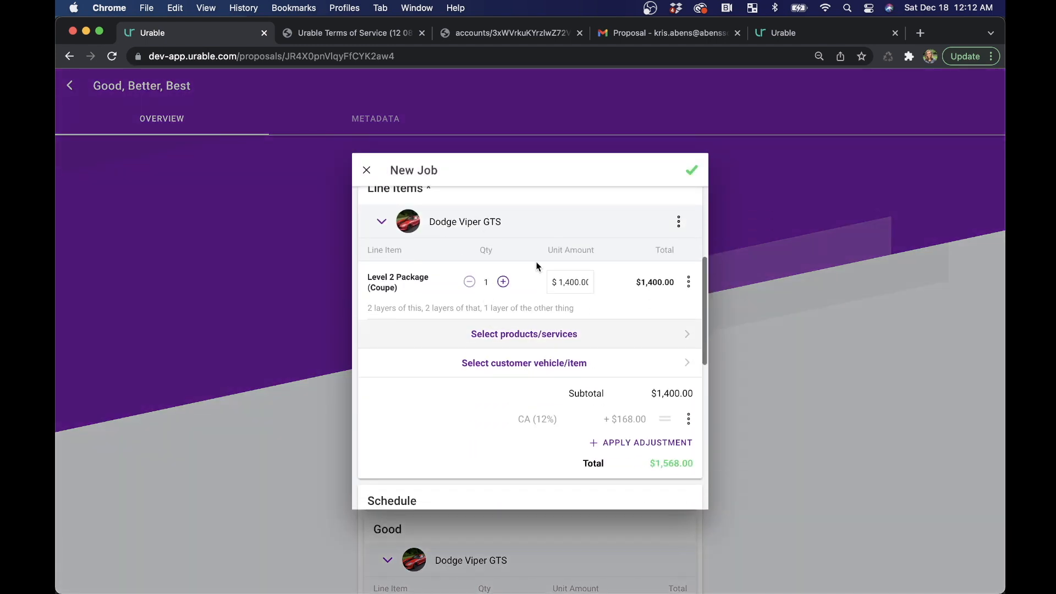
scroll(525, 346, down, 5)
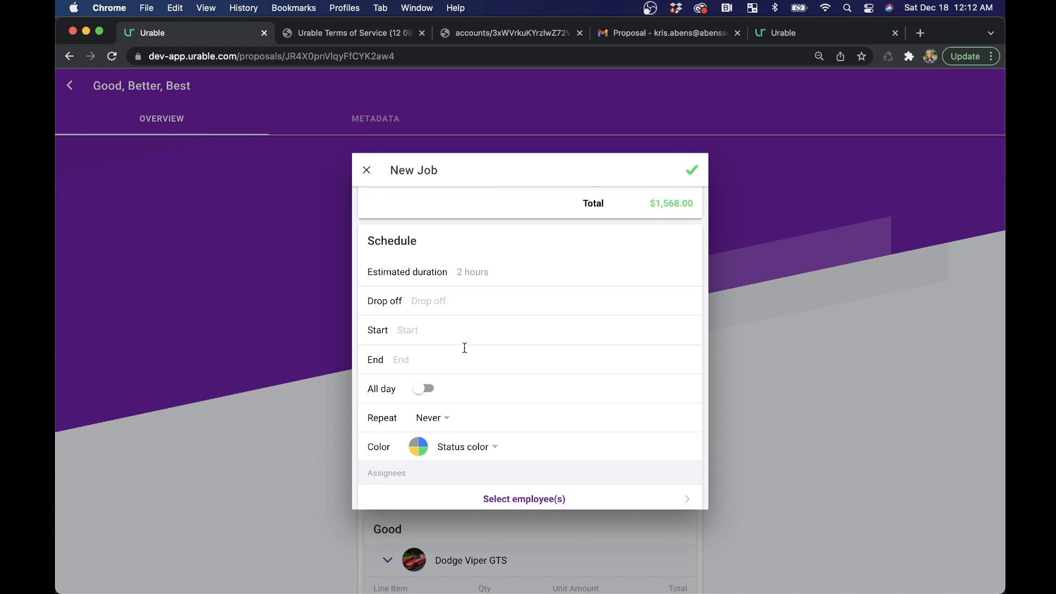
scroll(464, 348, up, 10)
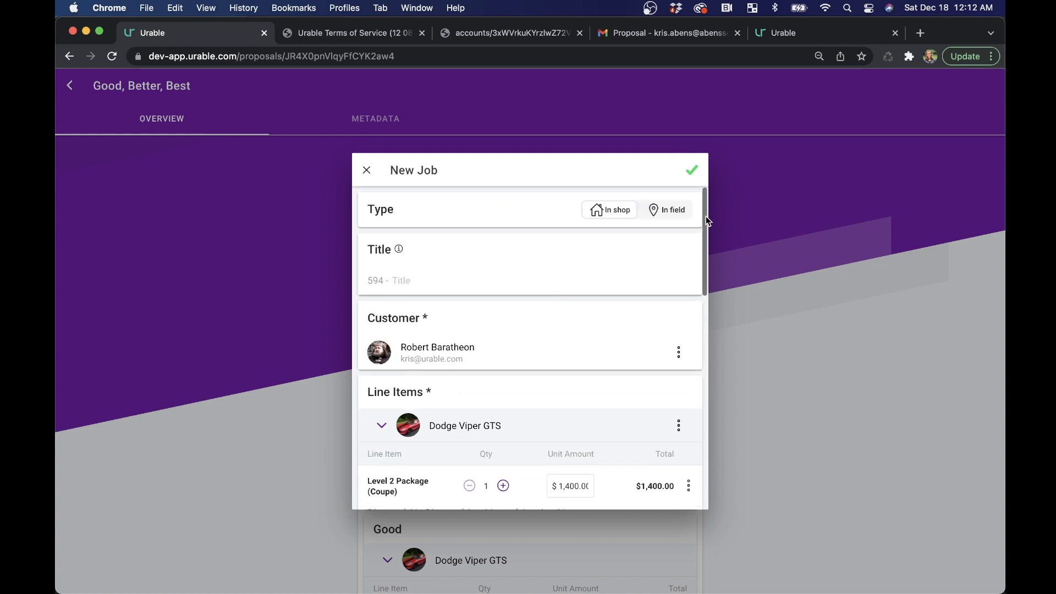
click(693, 173)
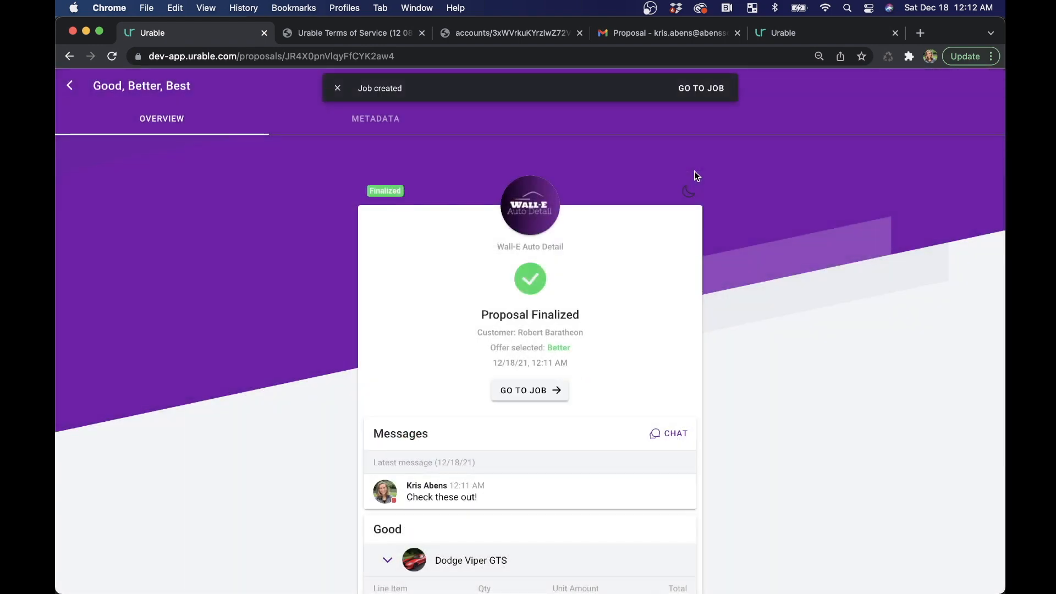
- Return to the calendar and pick the "594 - Dodge Viper GTS" job from the quotes for scheduling
click(69, 85)
click(299, 126)
click(311, 156)
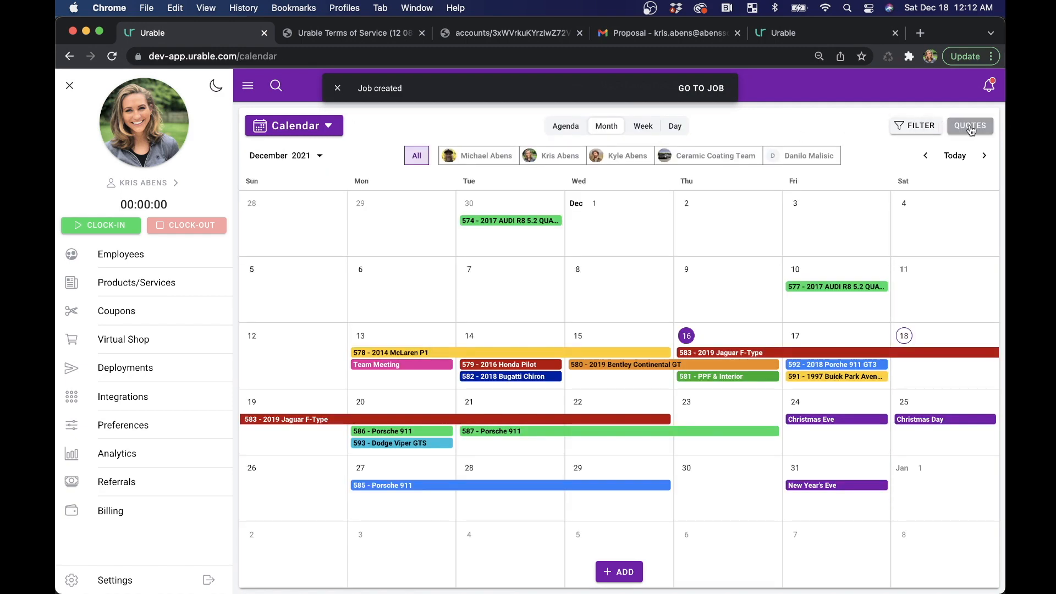
click(971, 128)
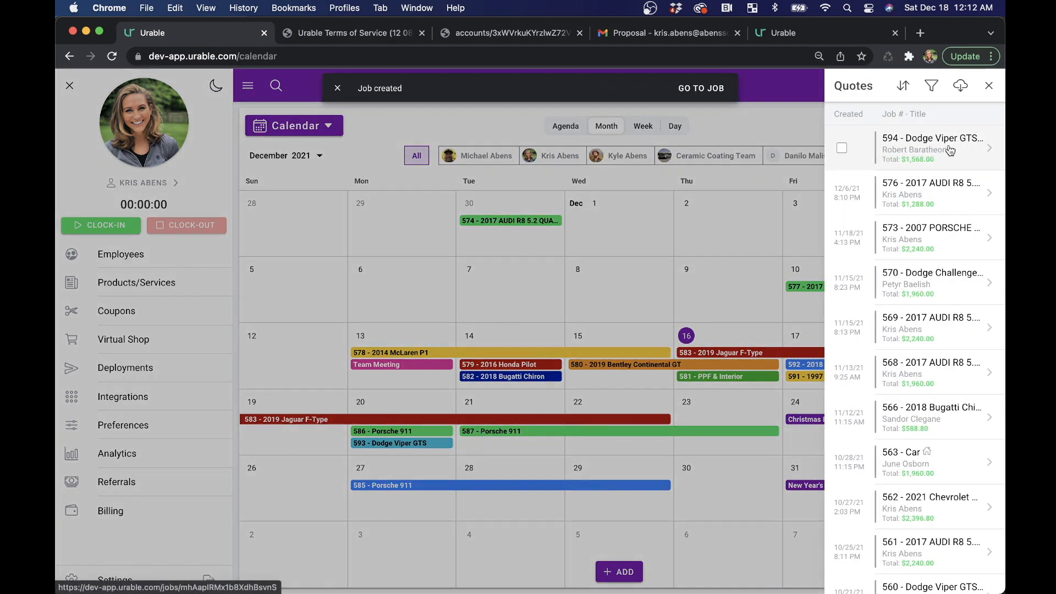
click(913, 151)
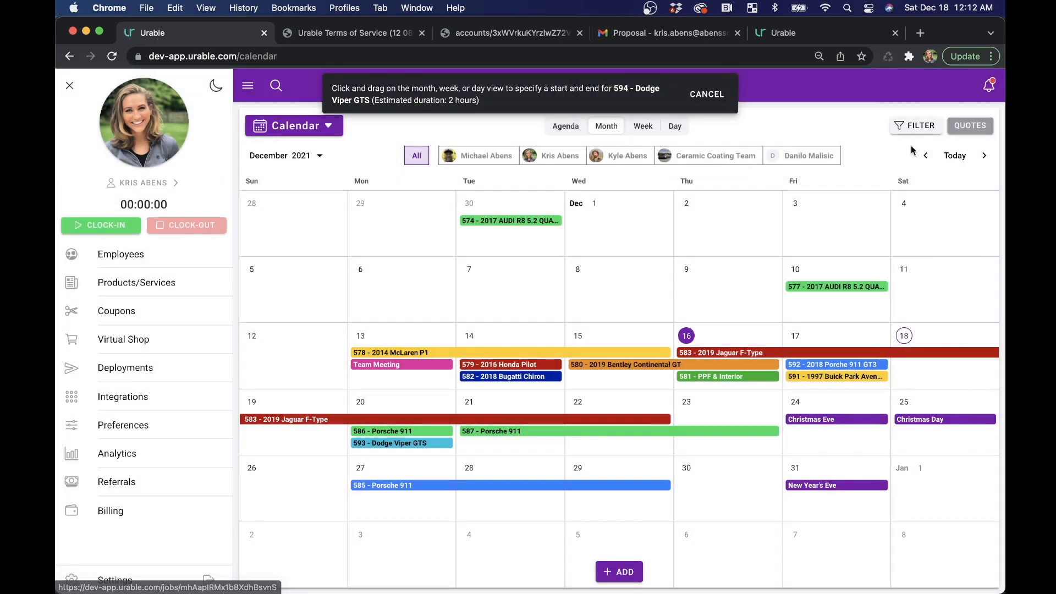
- Place the Dodge Viper GTS job in the week view on Saturday, December 18, from 7:00 to 9:00 AM and save it as scheduled
click(643, 126)
drag(947, 246, 946, 298)
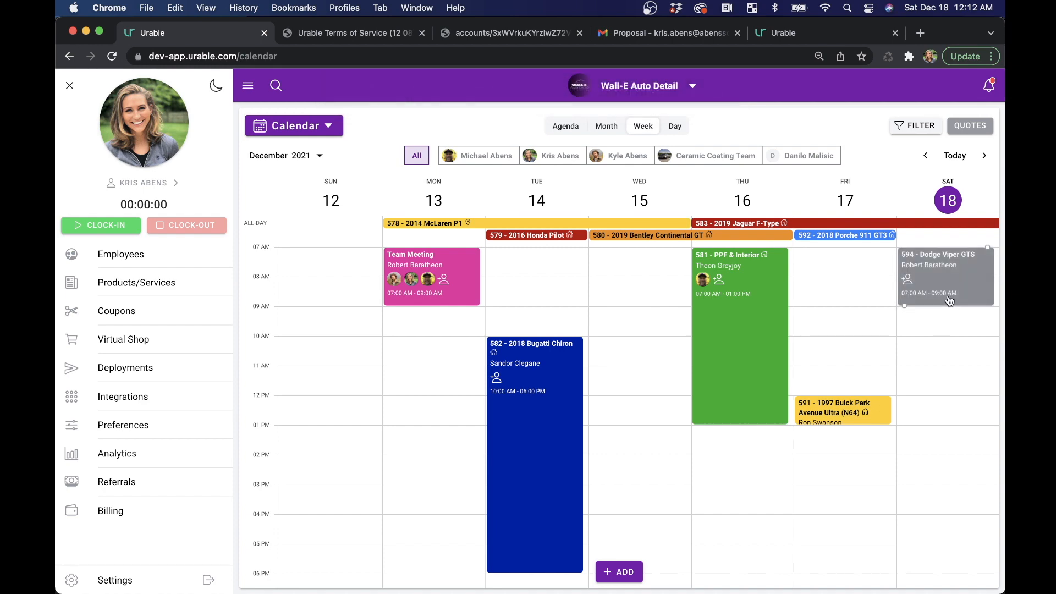
click(949, 300)
scroll(642, 418, down, 10)
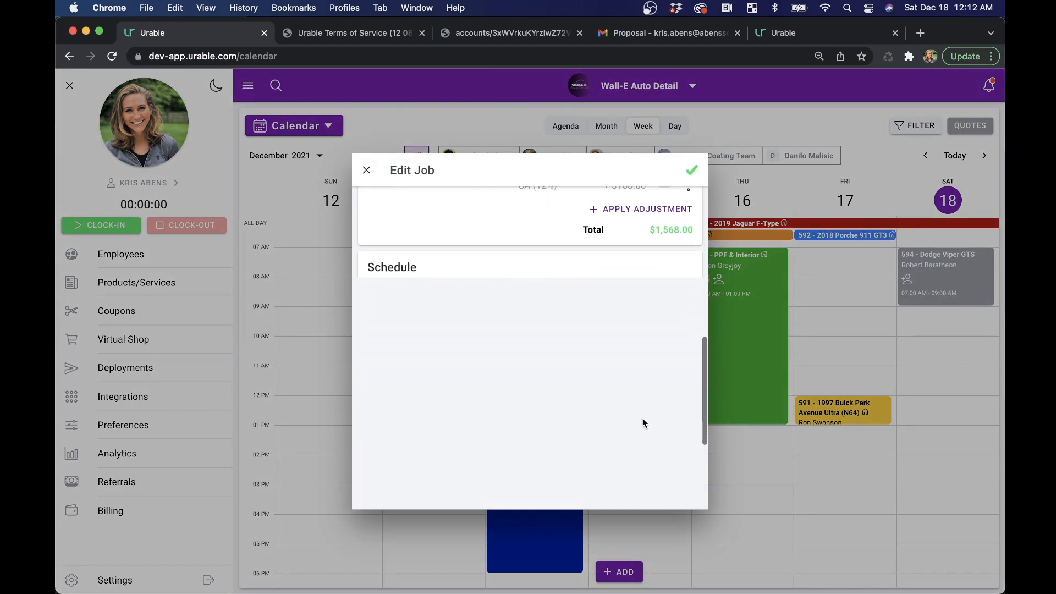
click(695, 170)
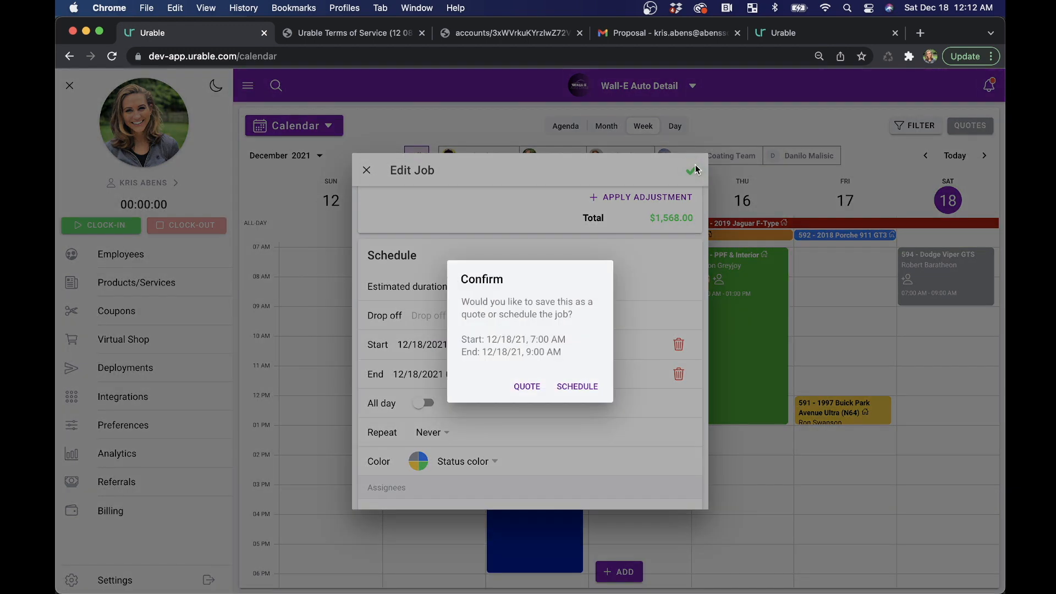
click(574, 385)
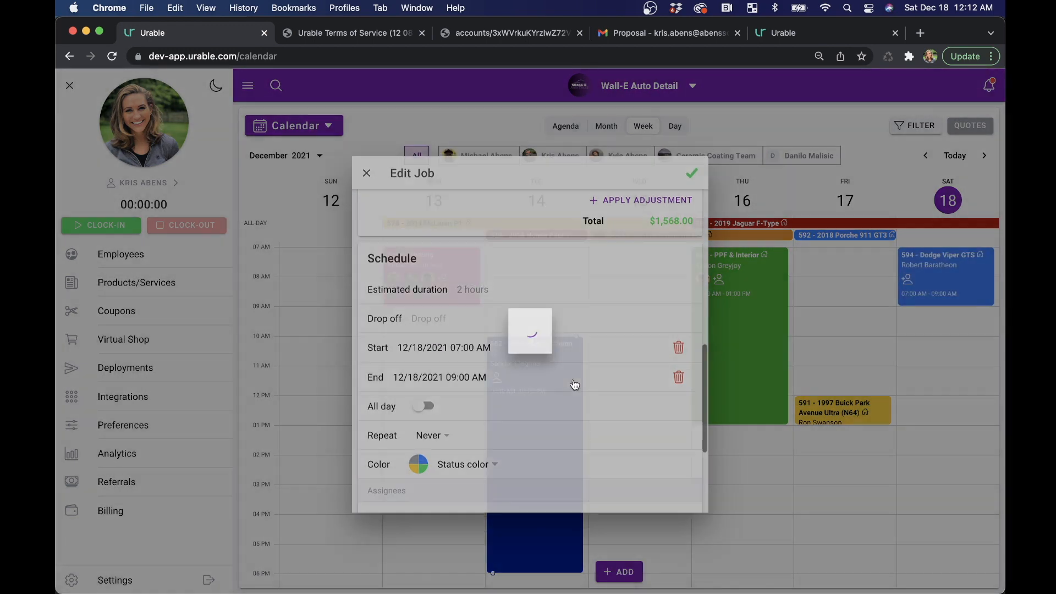